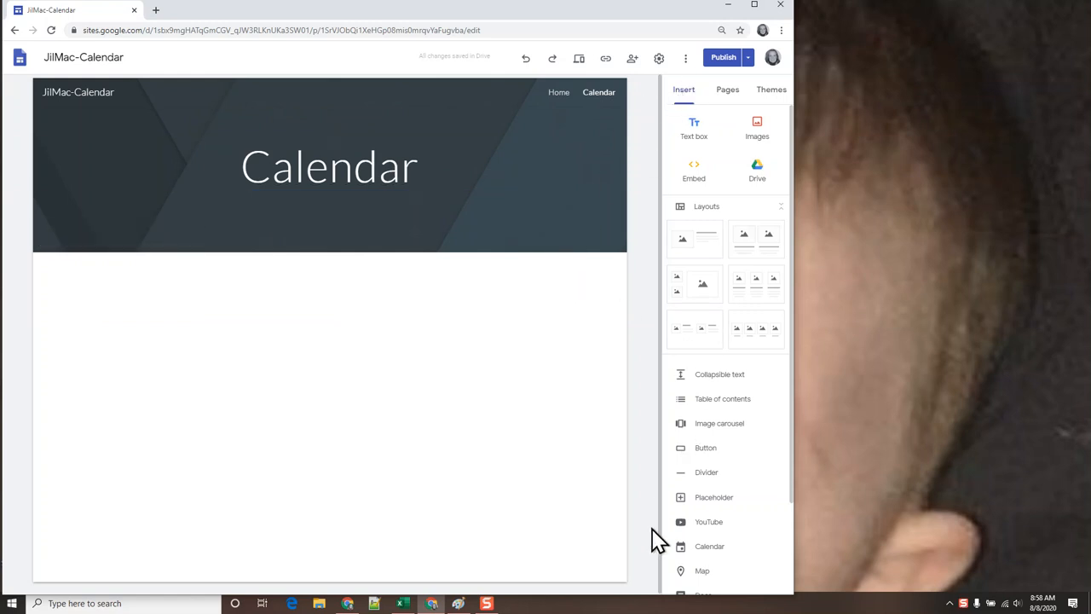
- Embed the account owner's personal calendar on the Calendar page and enlarge it to nearly the full page width
click(699, 550)
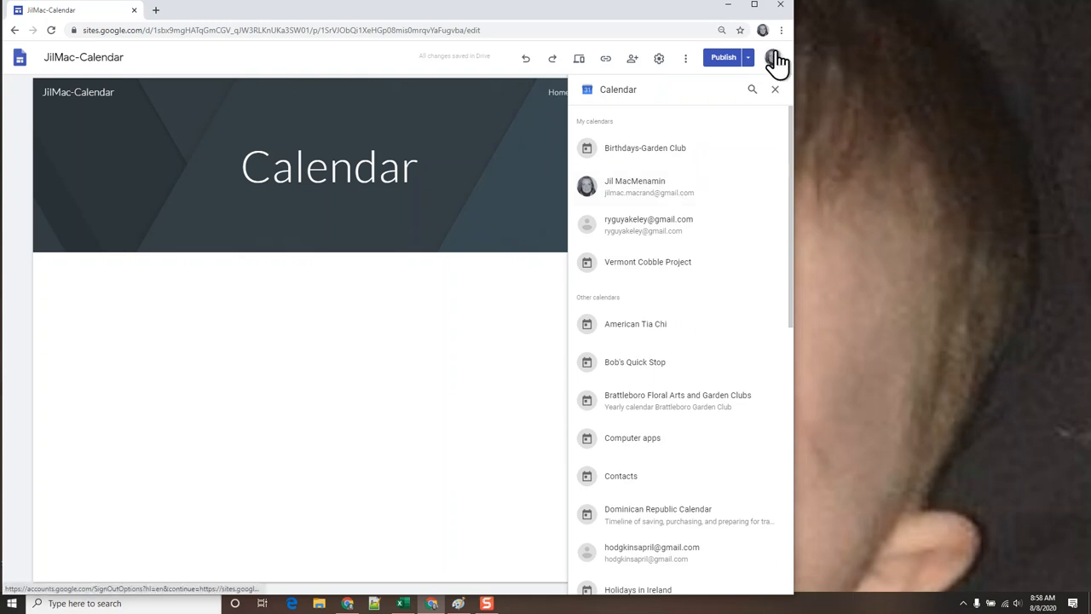
click(652, 193)
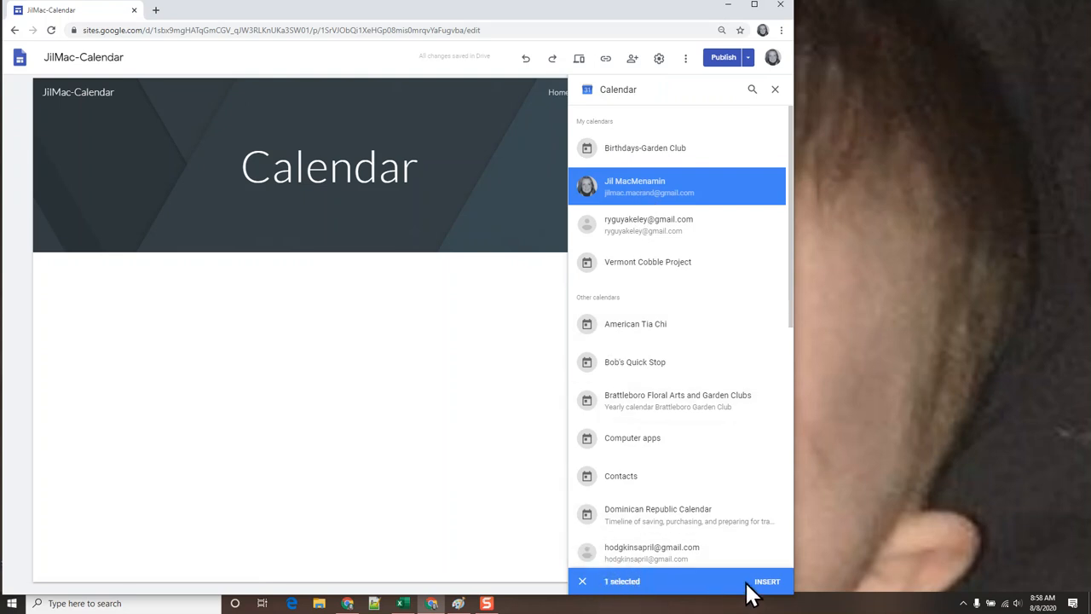
click(767, 583)
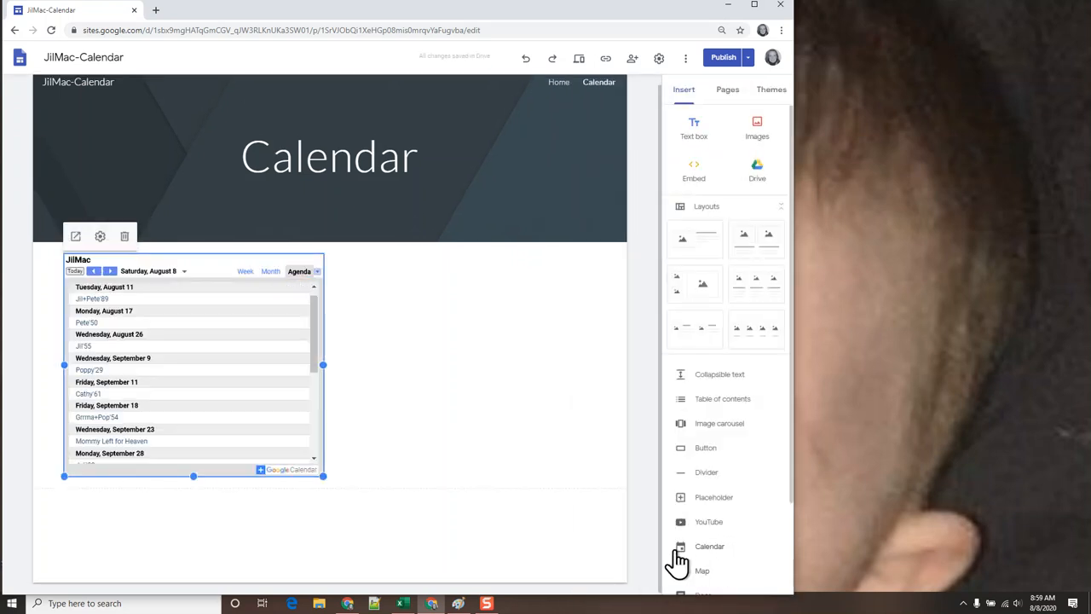
drag(323, 475, 597, 585)
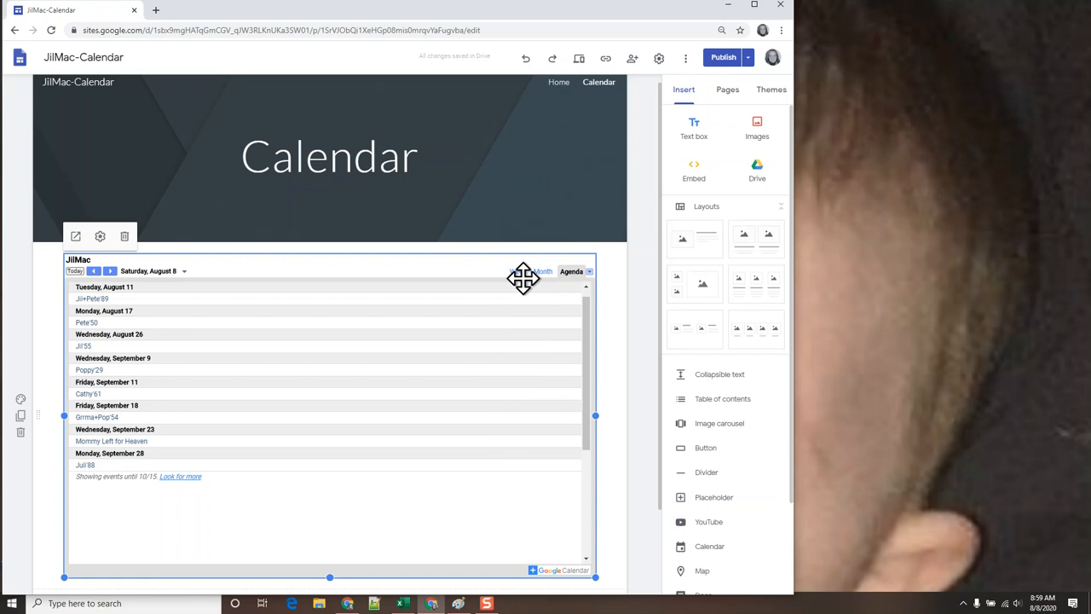
- Set the embedded calendar's view mode to Month
click(100, 238)
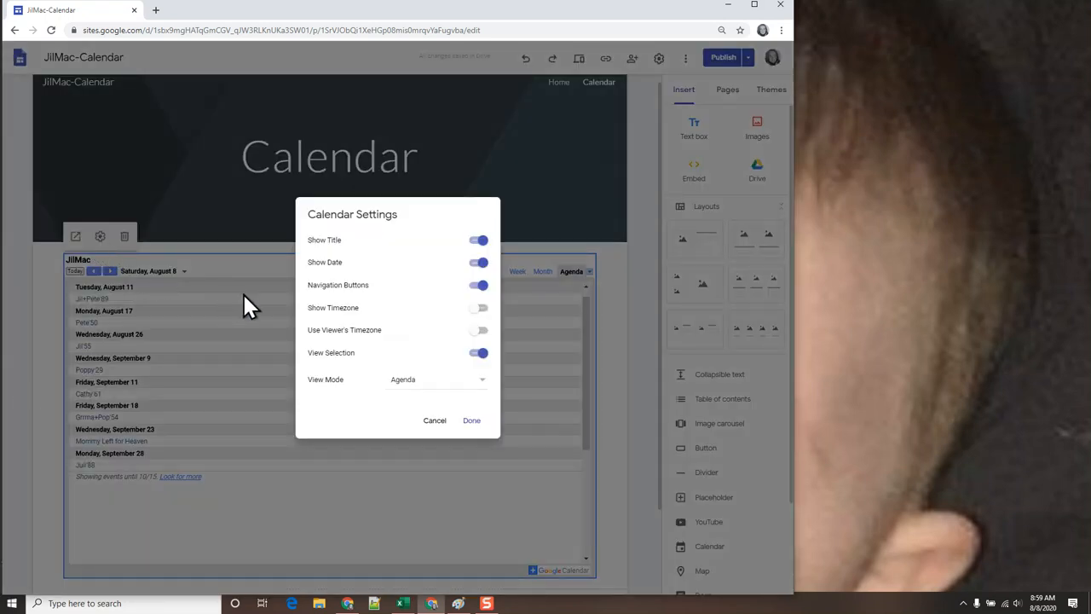
click(406, 391)
click(403, 355)
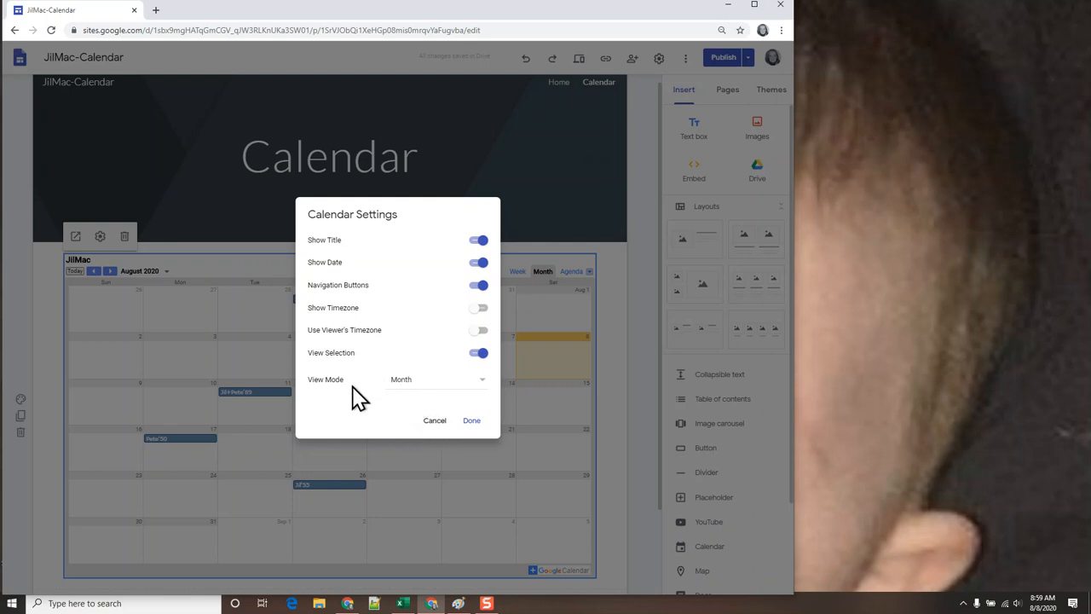
click(471, 421)
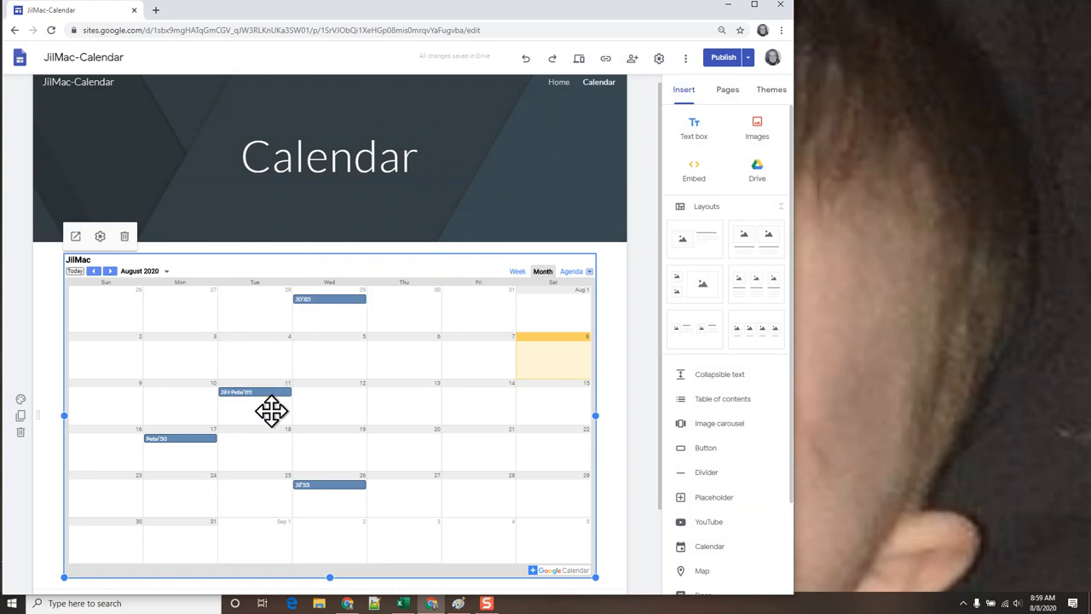
- Open Google Calendar in its own browser window and size it so part of the site's embedded calendar stays visible
click(155, 10)
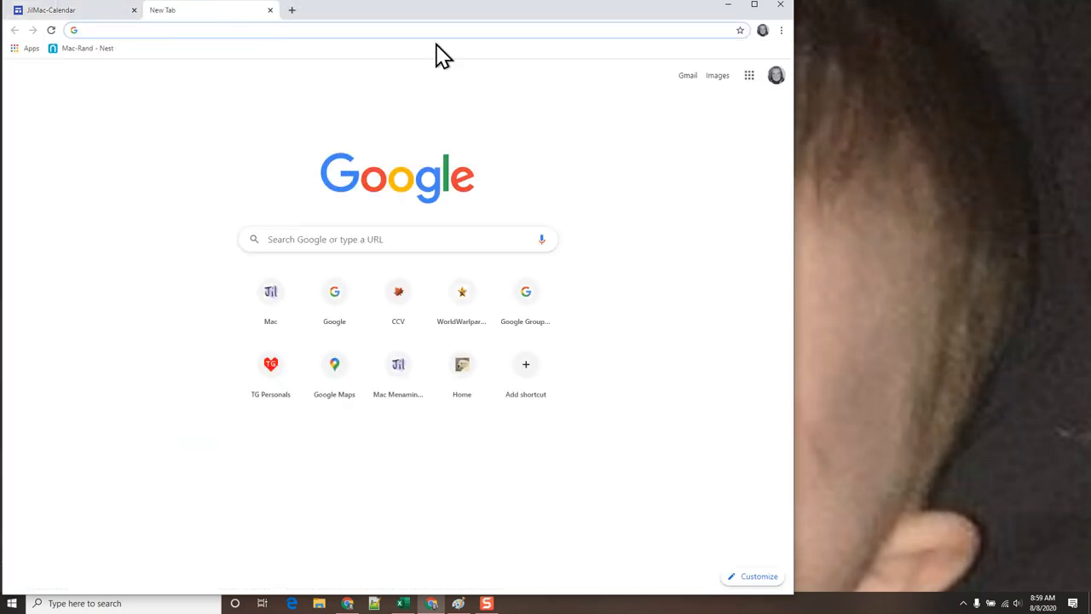
click(750, 81)
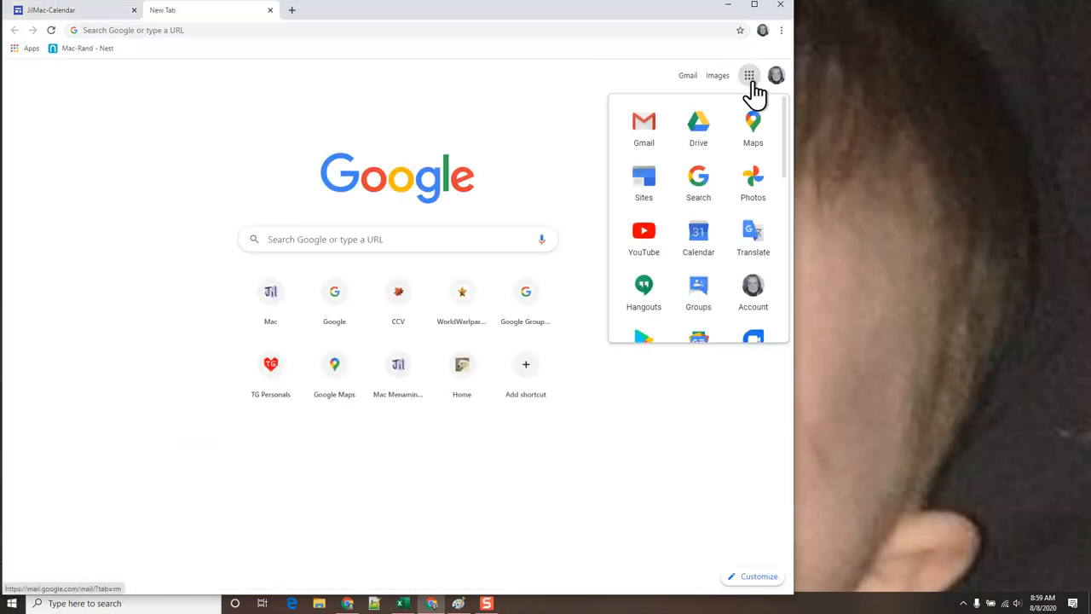
click(697, 238)
drag(243, 10, 757, 51)
drag(639, 58, 809, 34)
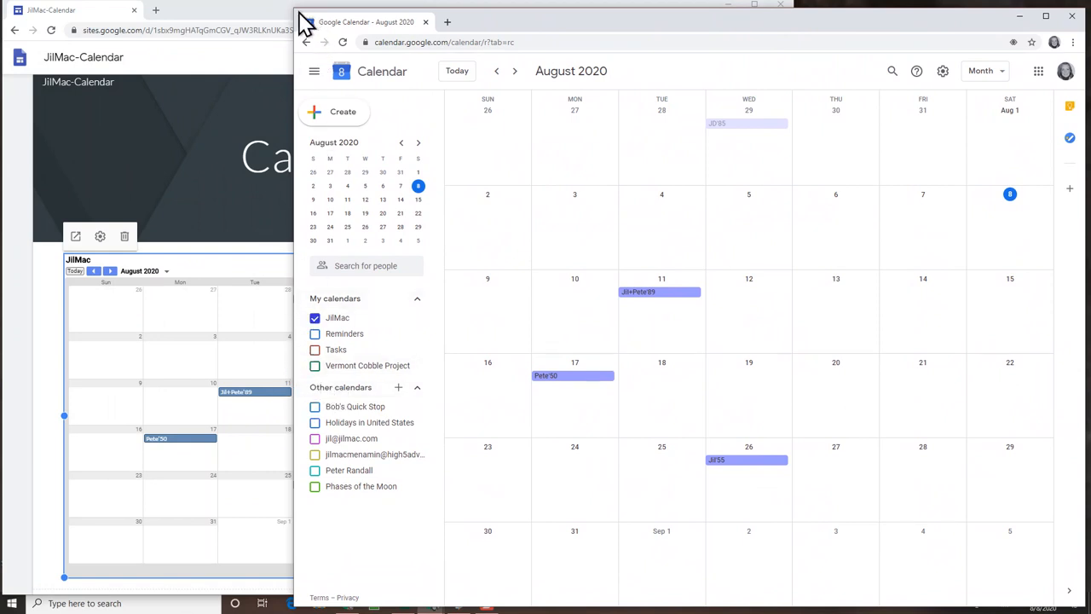
drag(294, 7, 390, 74)
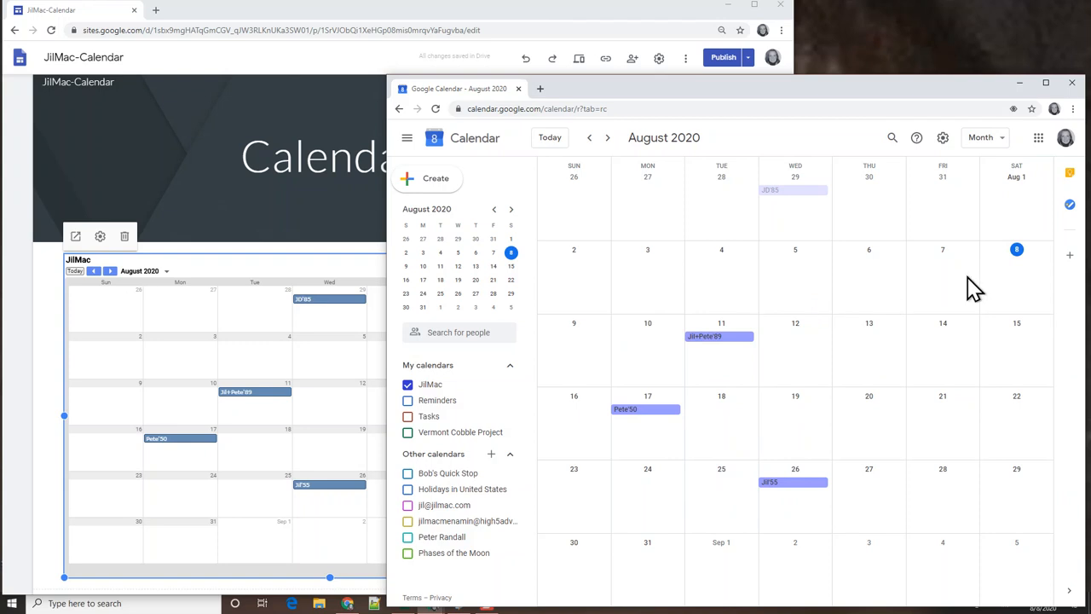
- Create an event titled "12:00 Create a Video" on Saturday, August 8, and save it
click(1020, 294)
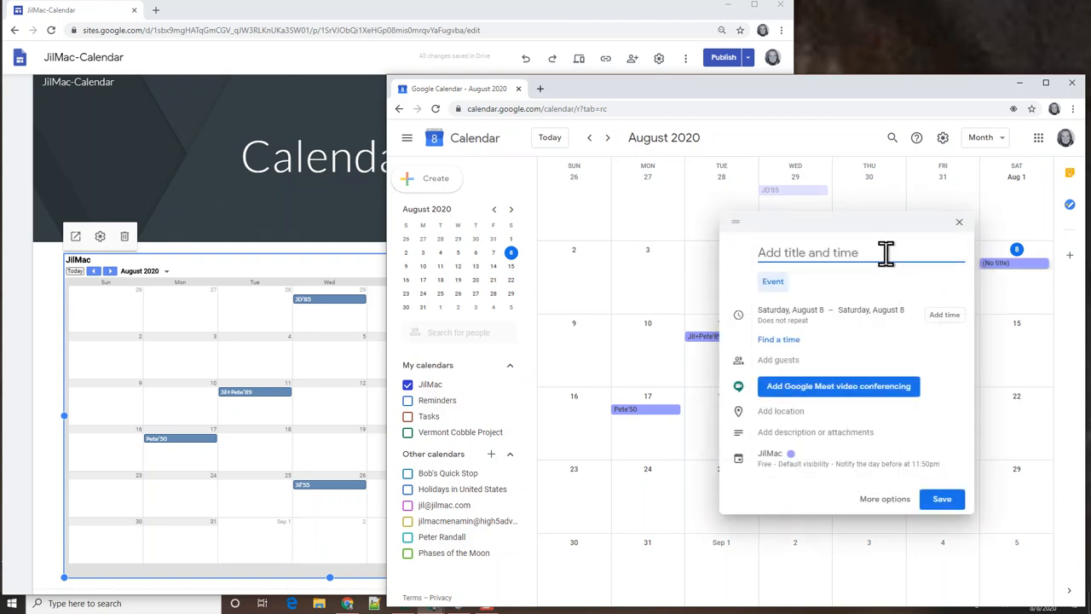
text(12:00 Create a Video)
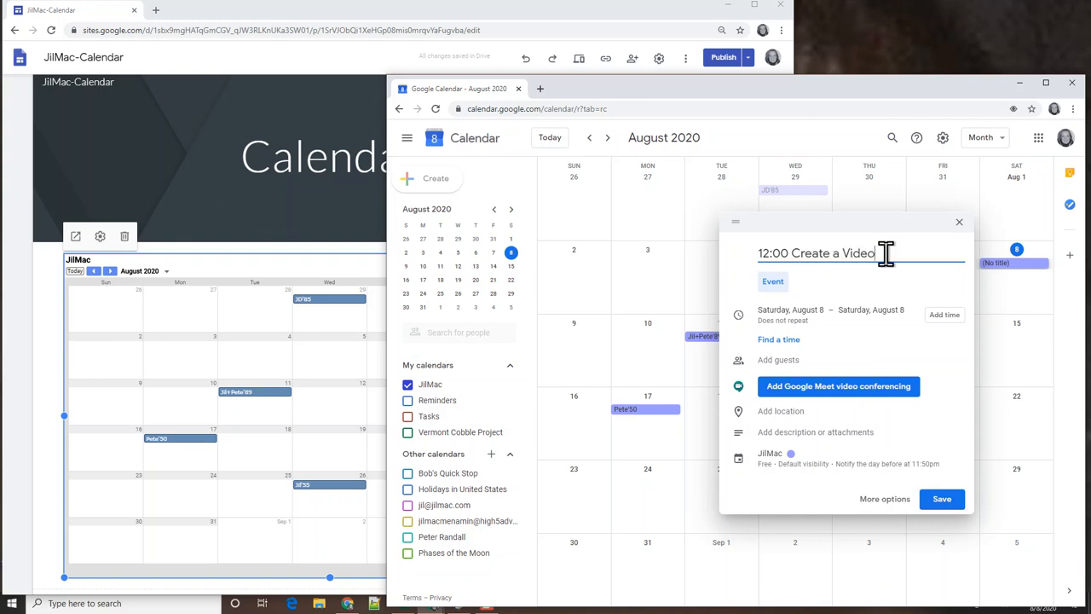
click(942, 499)
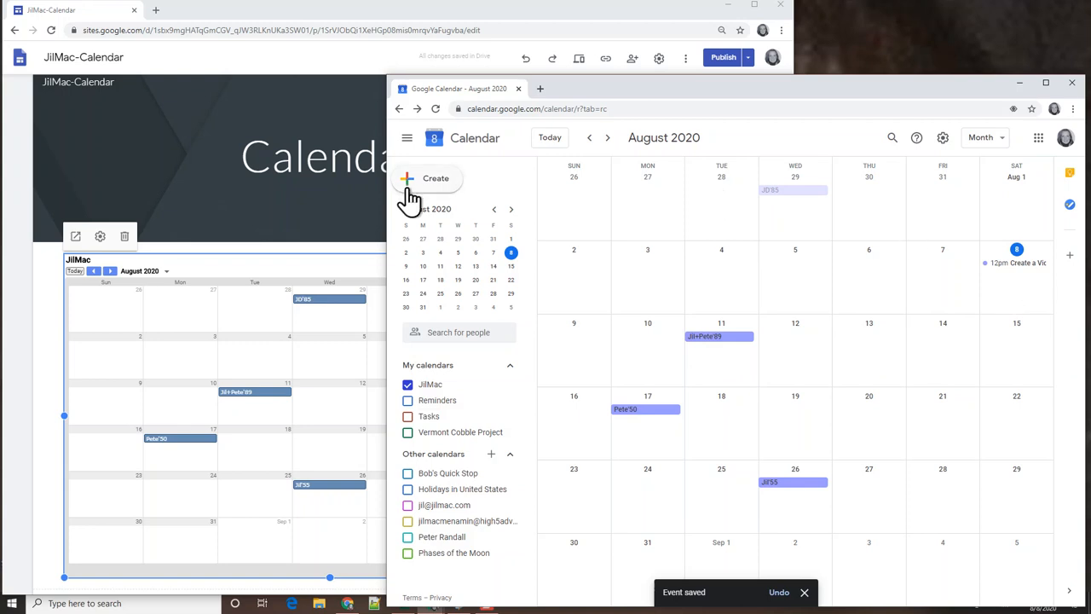
- Switch to the Google Sites window, publish the site's draft changes, and reload the page to refresh the embedded calendar
click(334, 204)
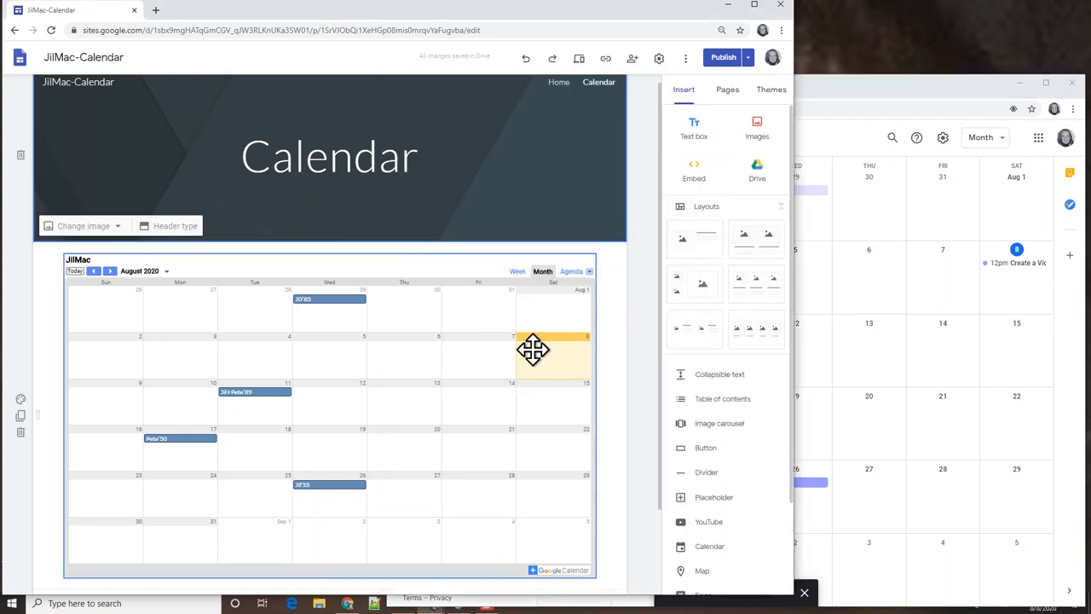
click(721, 60)
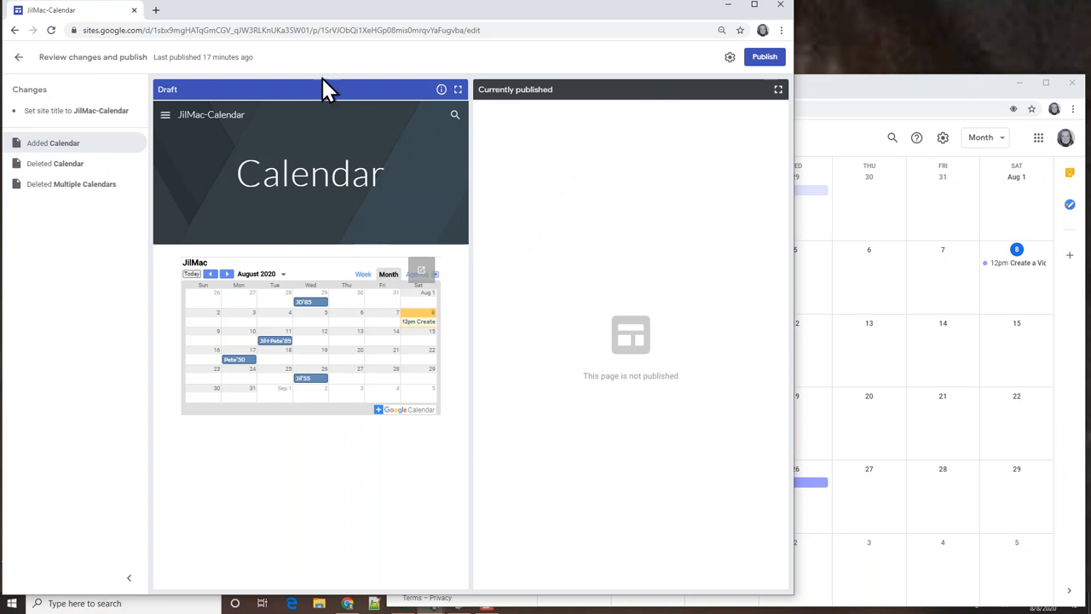
click(764, 60)
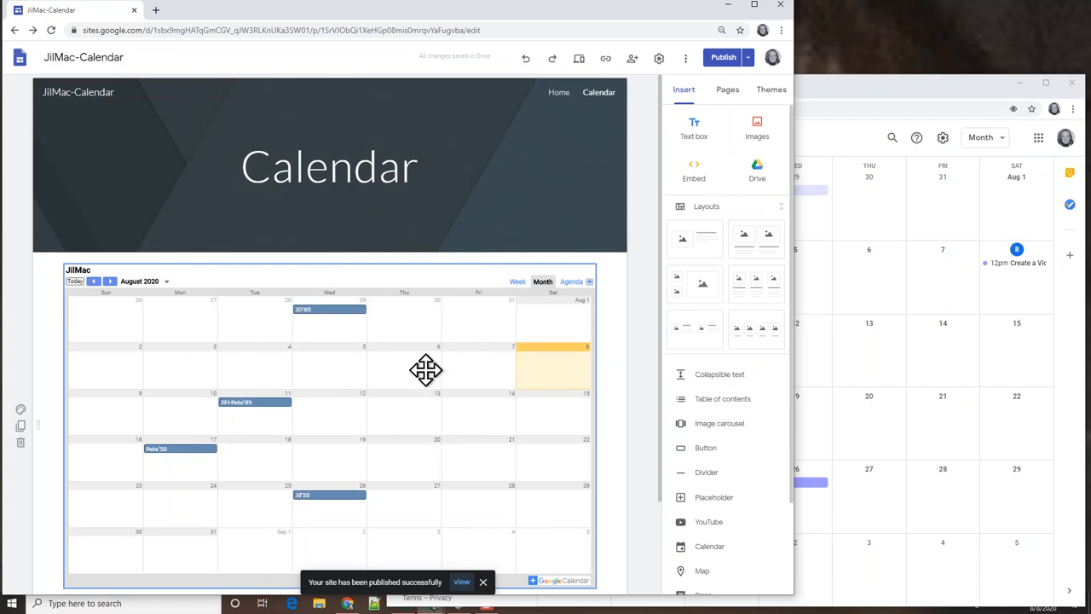
key(F5)
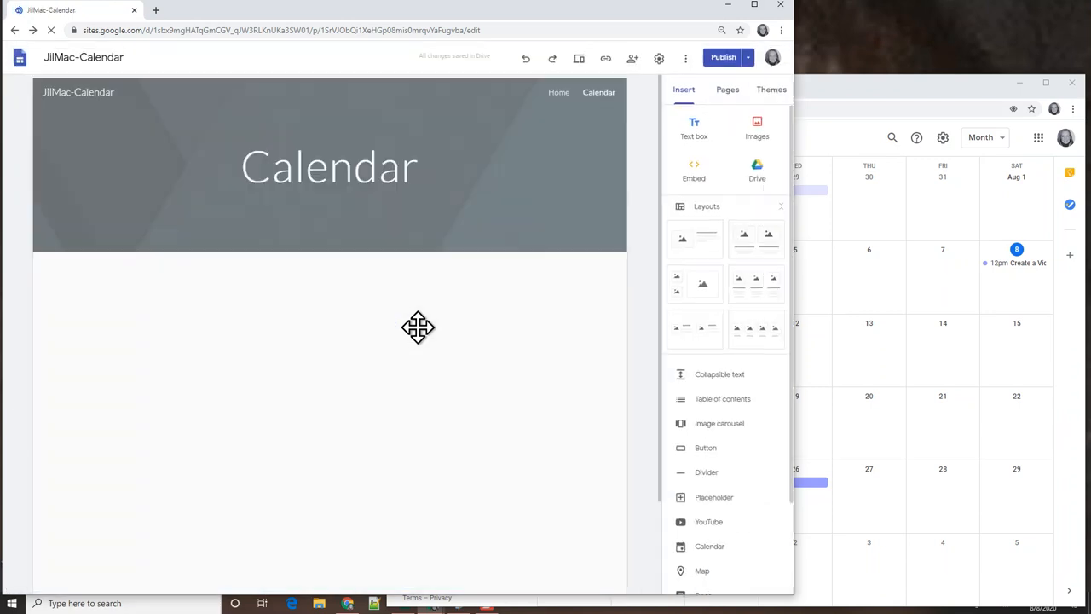
click(418, 327)
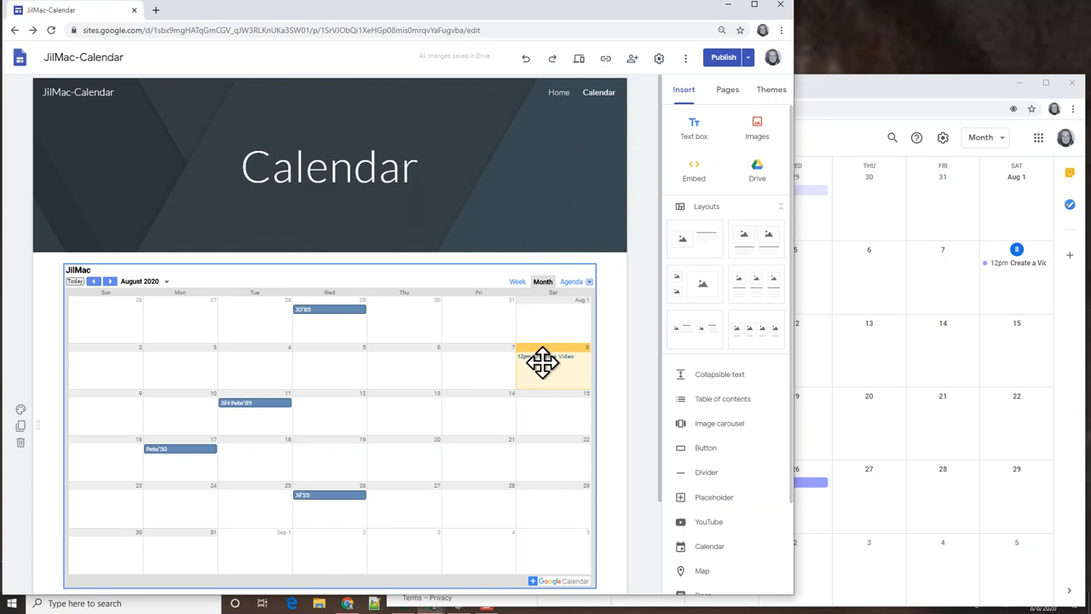
- Switch to Google Calendar and search it for "Make my calendar private"
click(840, 100)
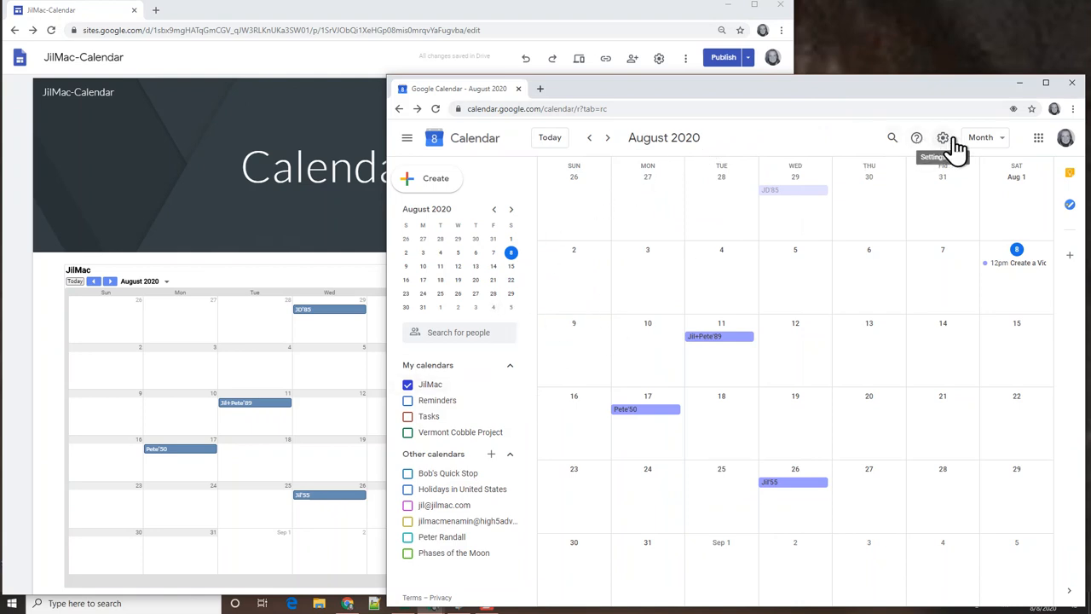
click(889, 138)
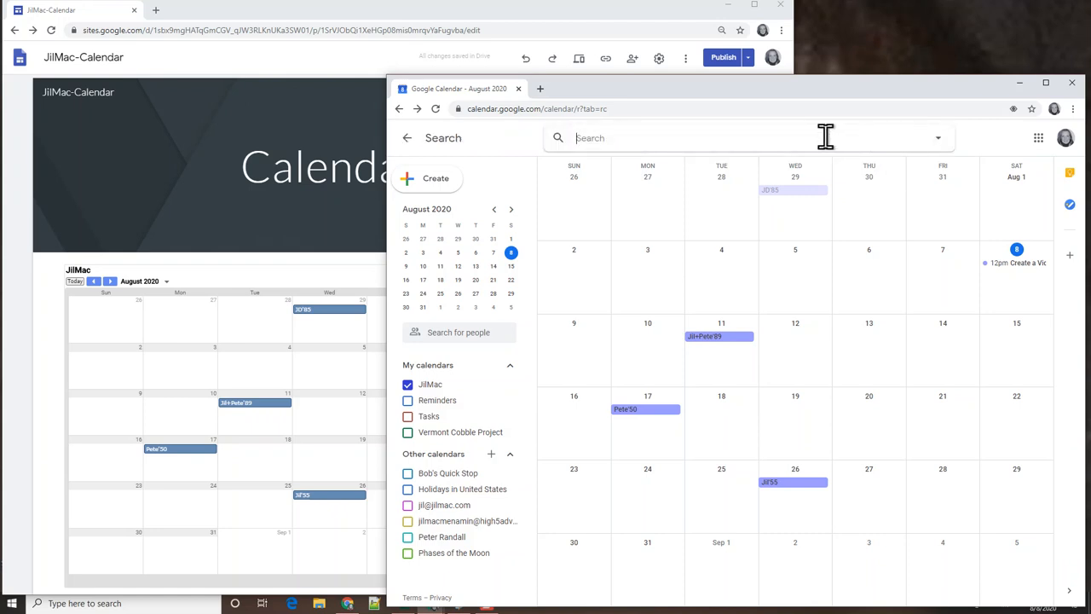
text(Make my calendar private)
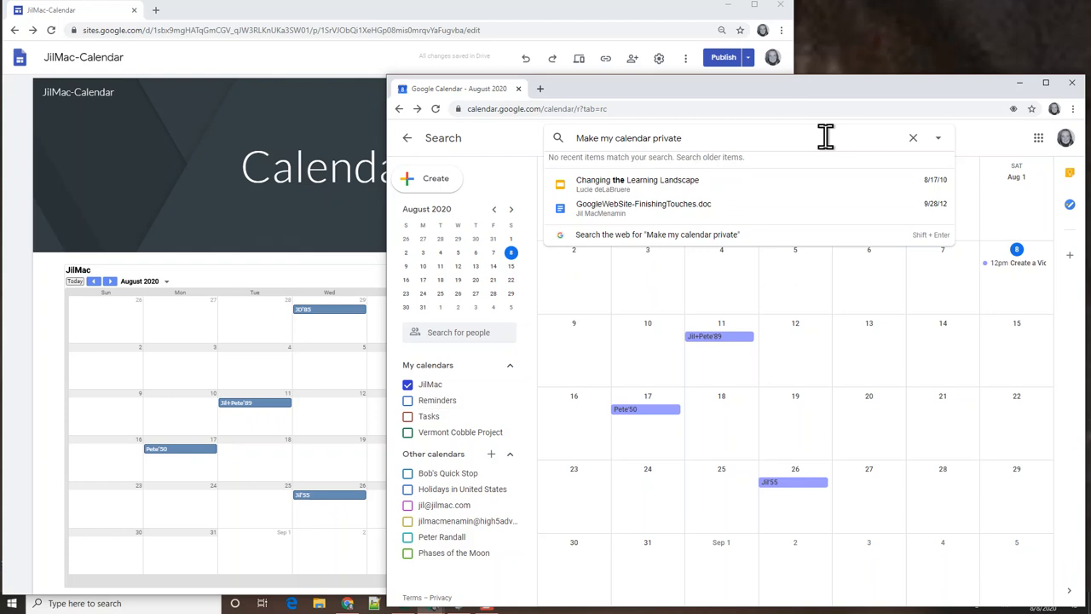
key(Return)
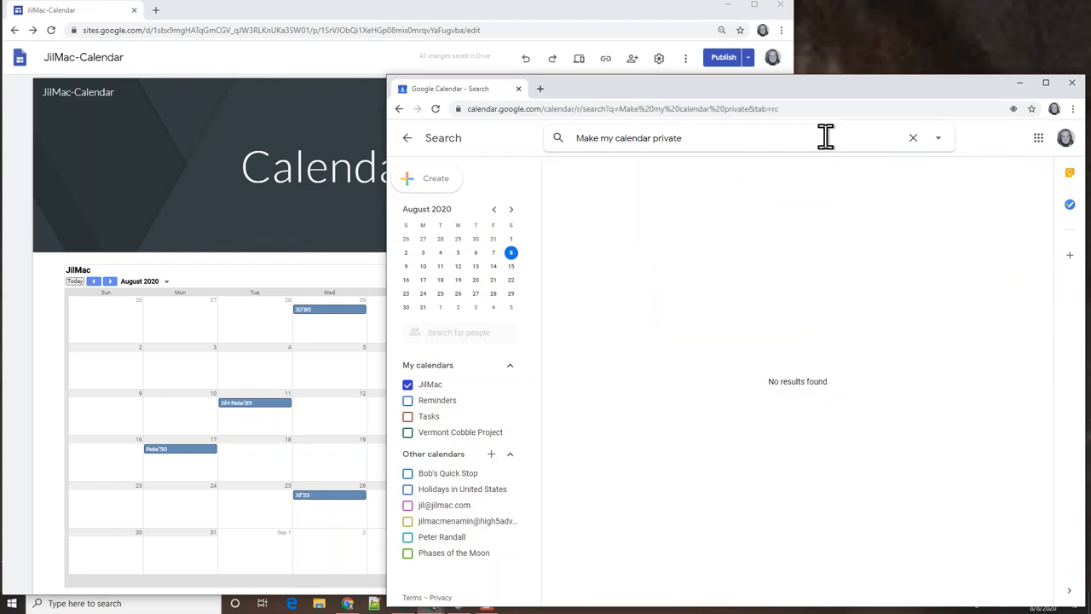
click(714, 136)
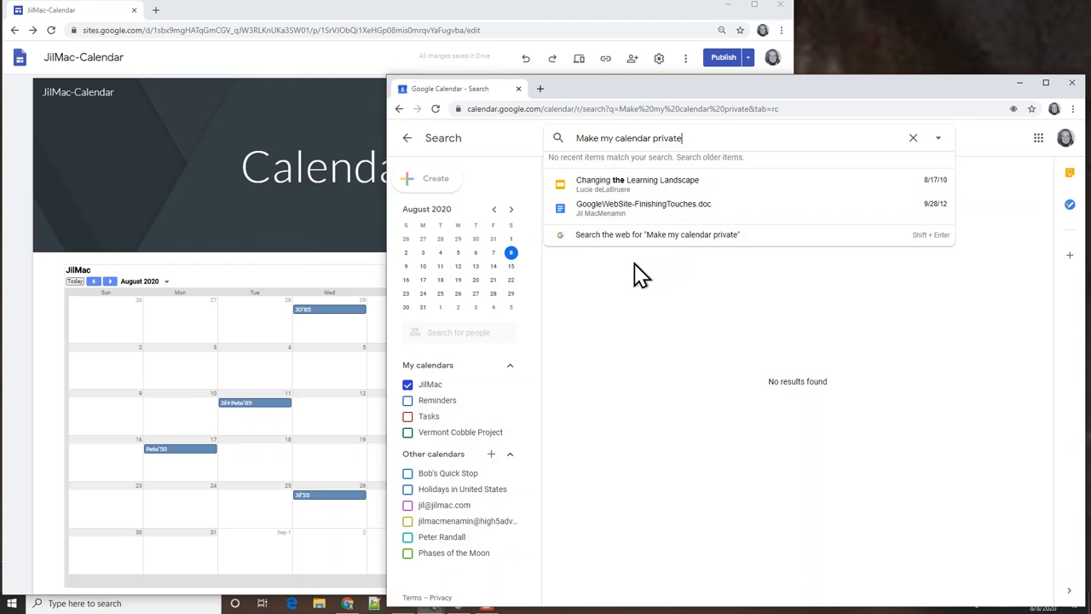
click(990, 225)
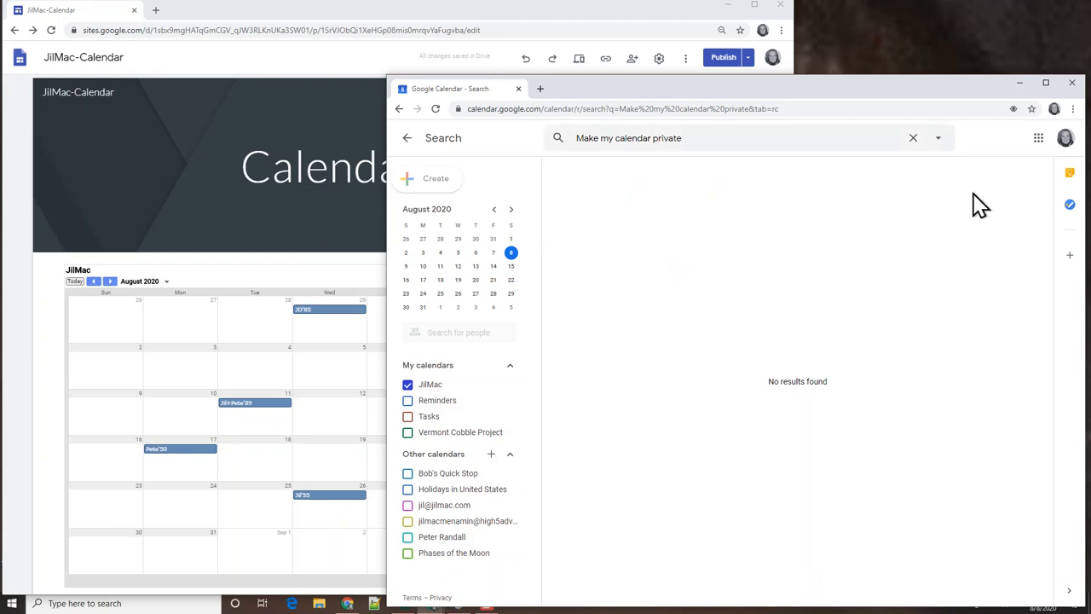
- Change the search to "Make my calendar public", run it, and clear the search text
click(937, 138)
click(859, 141)
key(BackSpace)
key(BackSpace)
key(BackSpace)
key(BackSpace)
key(BackSpace)
key(BackSpace)
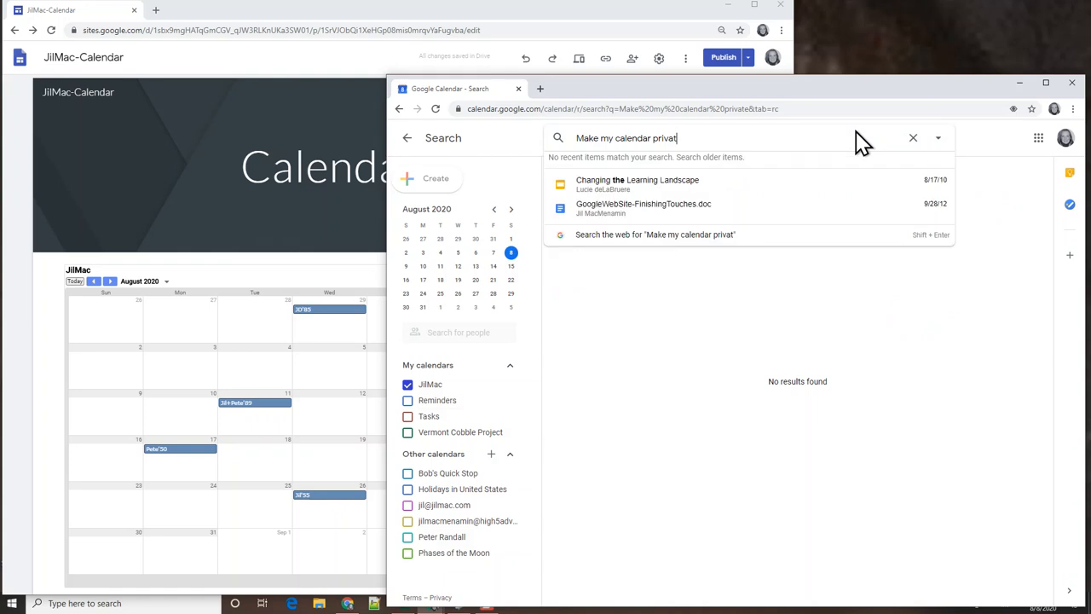
text(ublic)
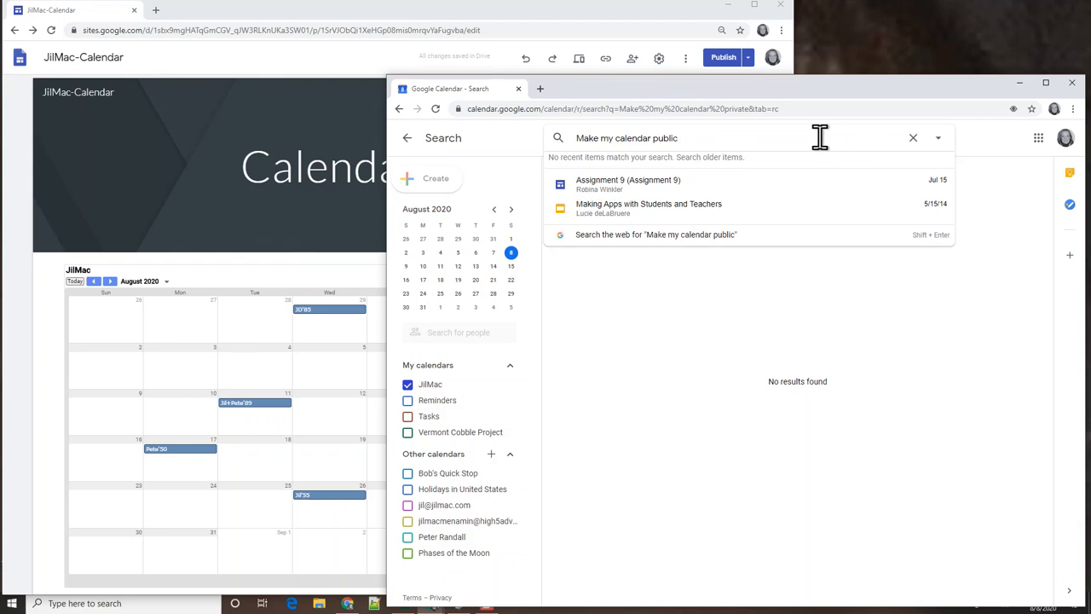
key(Return)
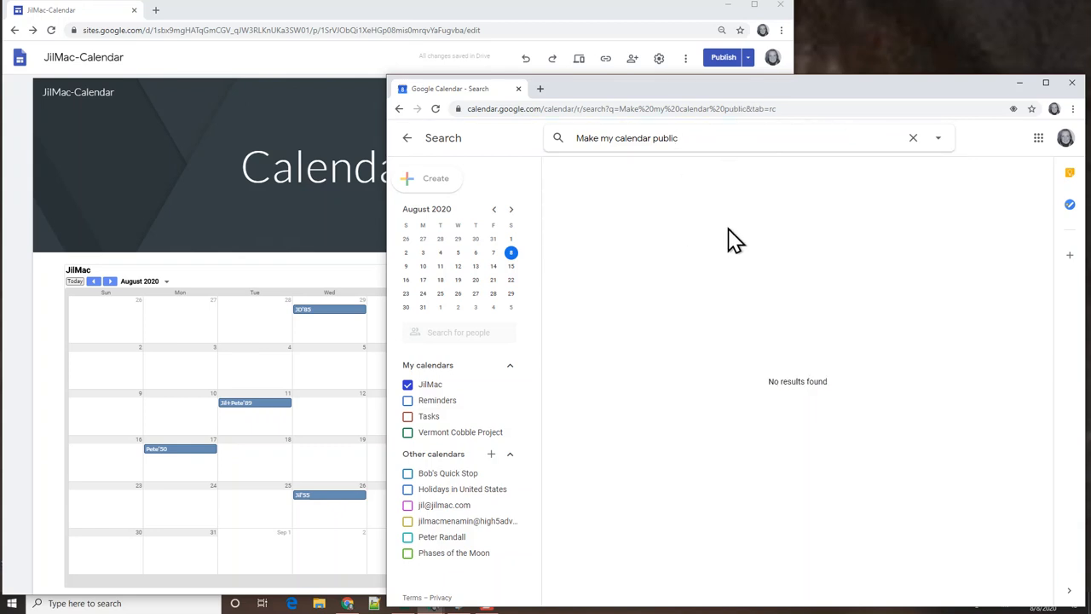
click(762, 256)
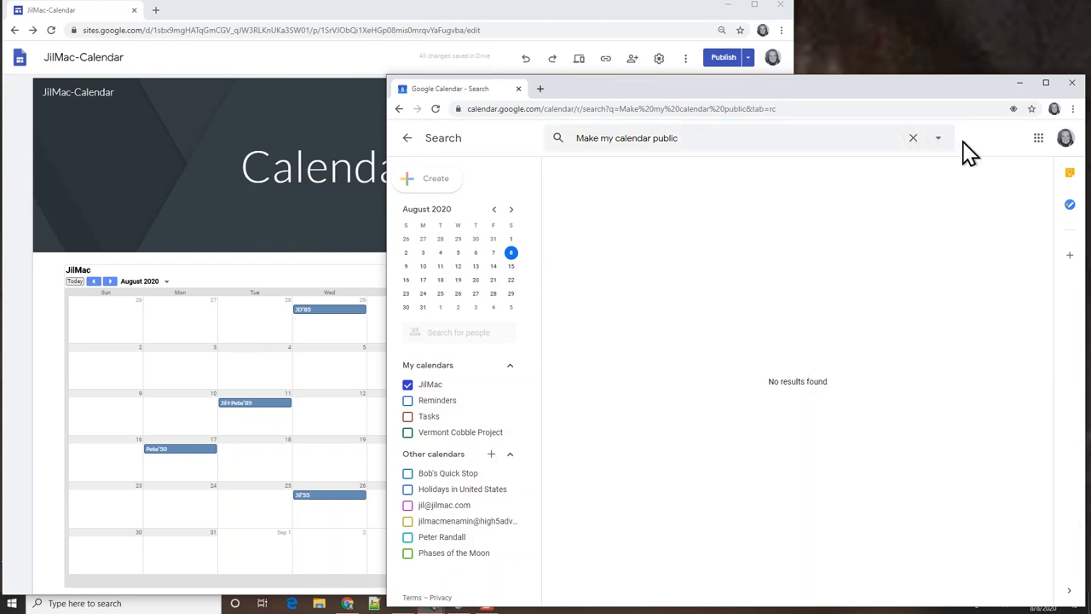
click(917, 139)
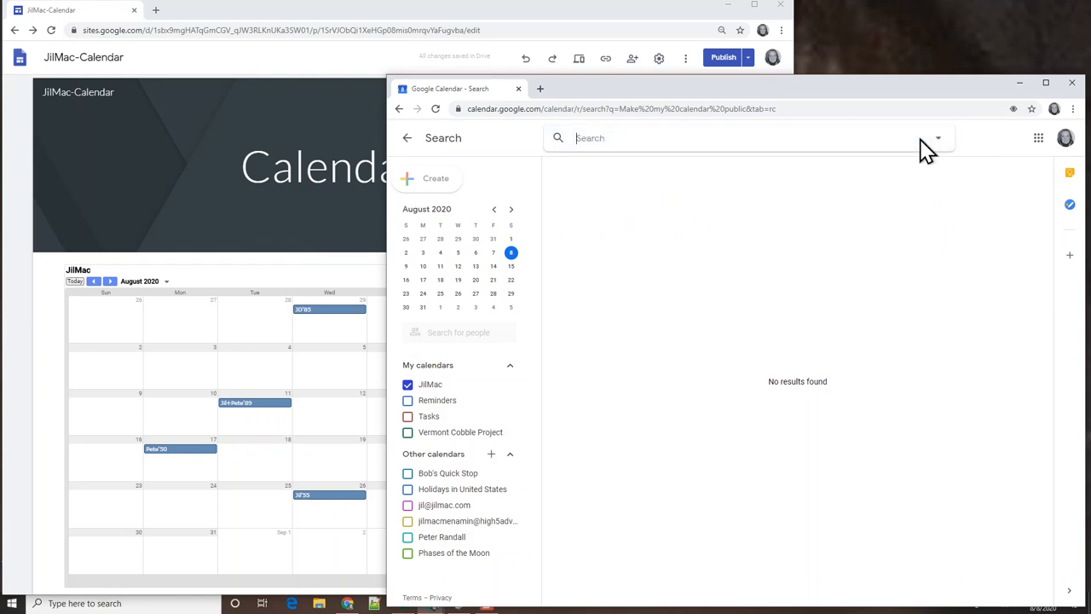
click(824, 296)
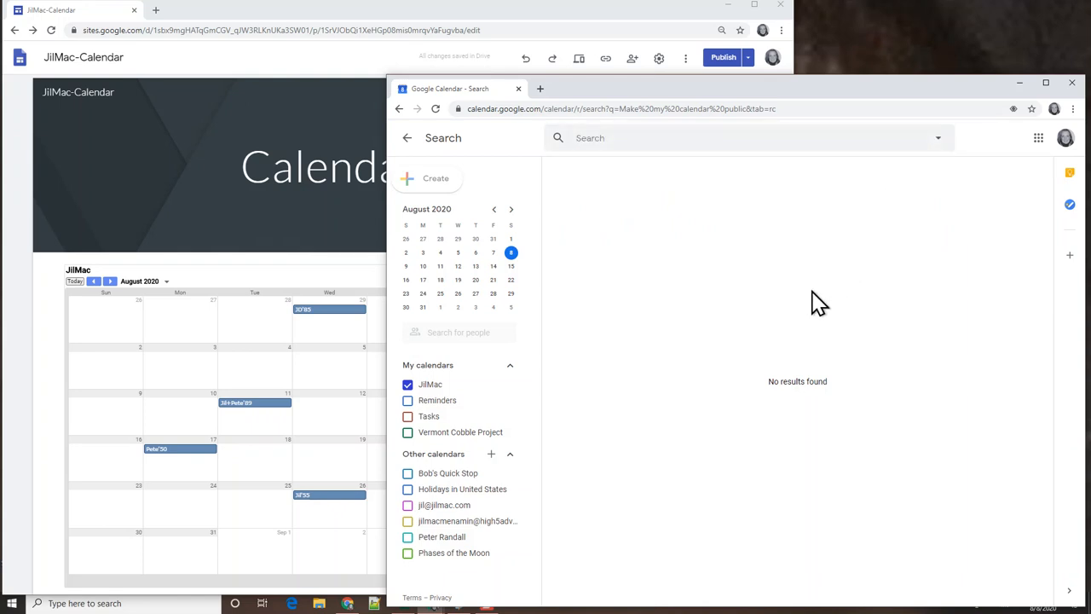
click(444, 385)
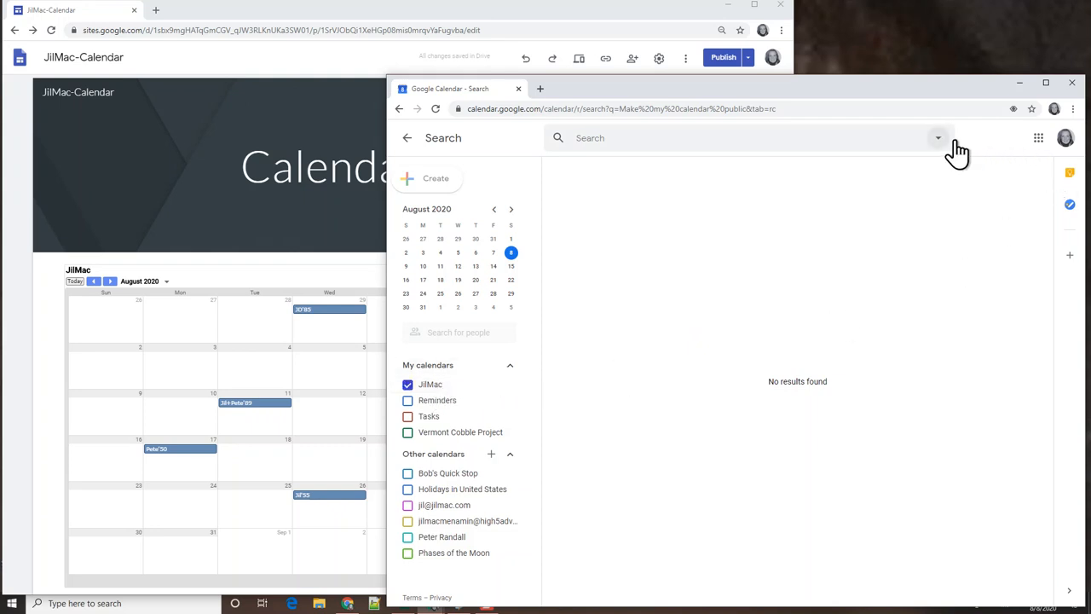
click(1069, 173)
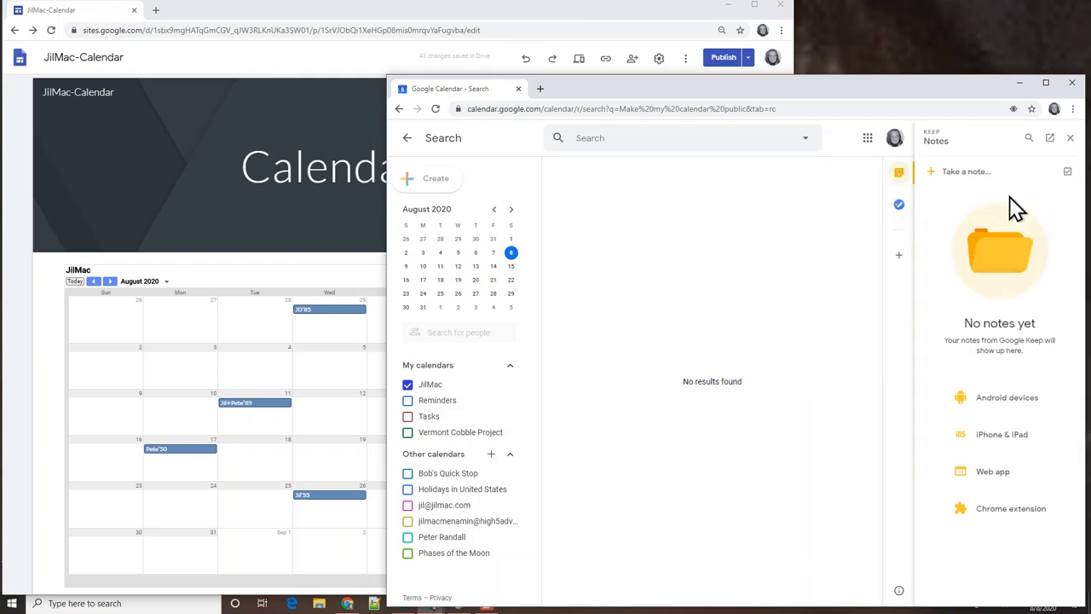
click(1070, 138)
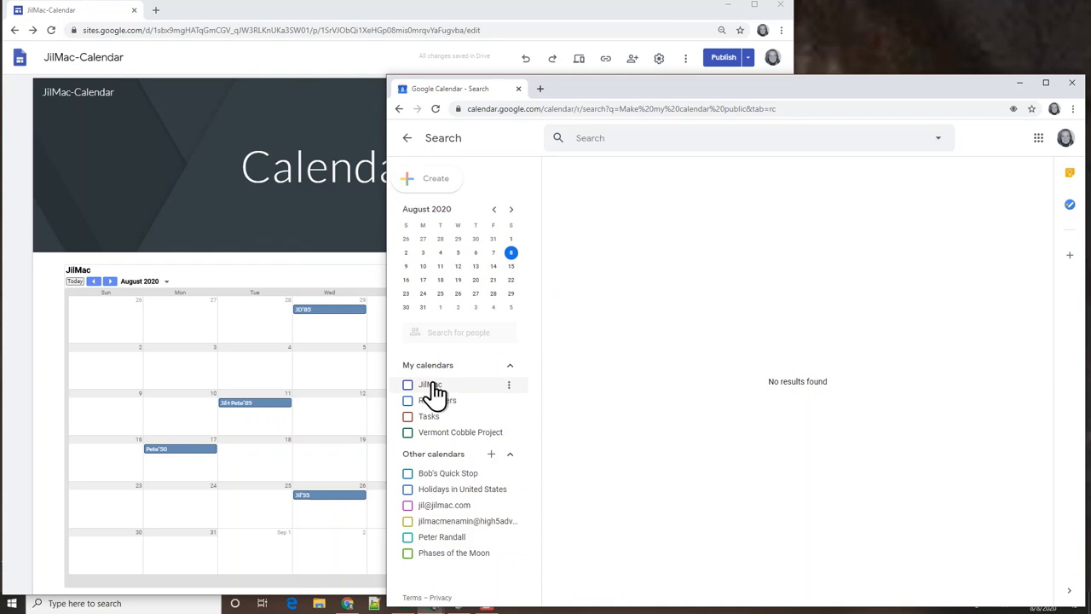
- Return to the calendar's month view and search Google Calendar's Help for "Make my calendar private"
click(399, 110)
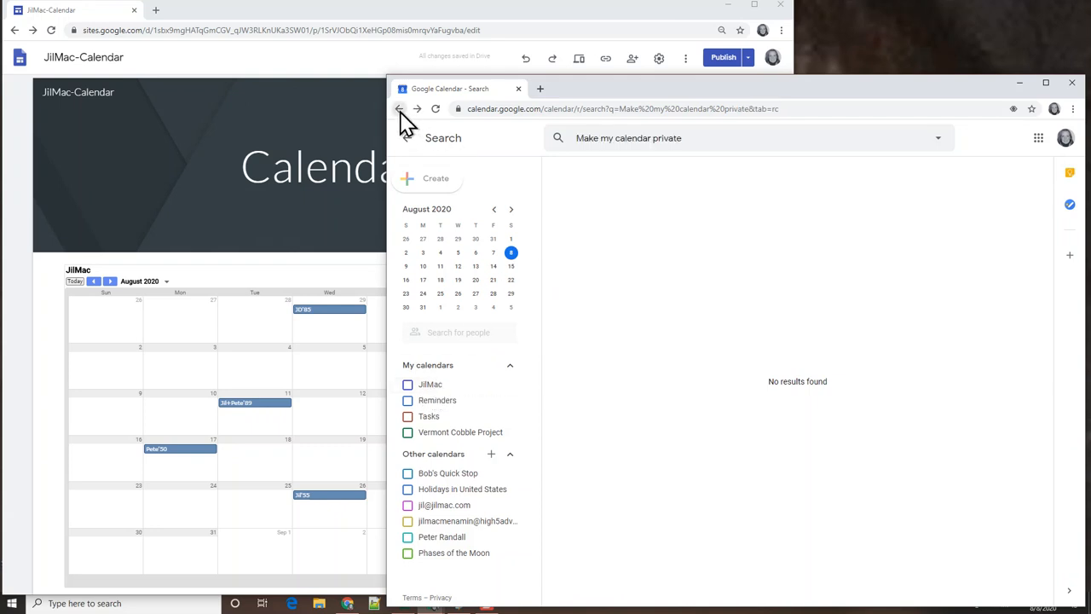
click(400, 110)
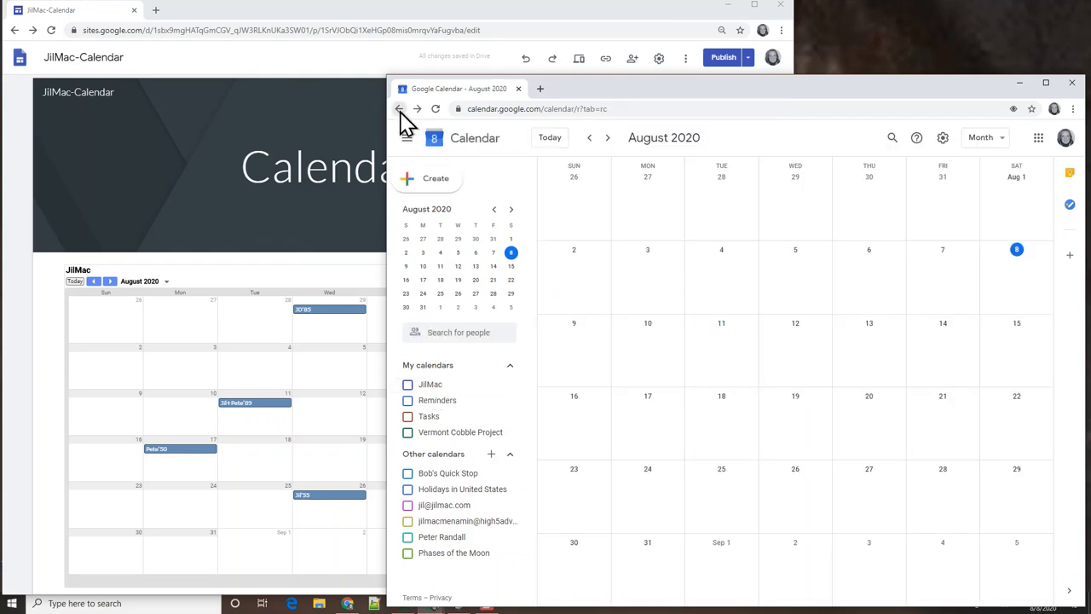
click(917, 142)
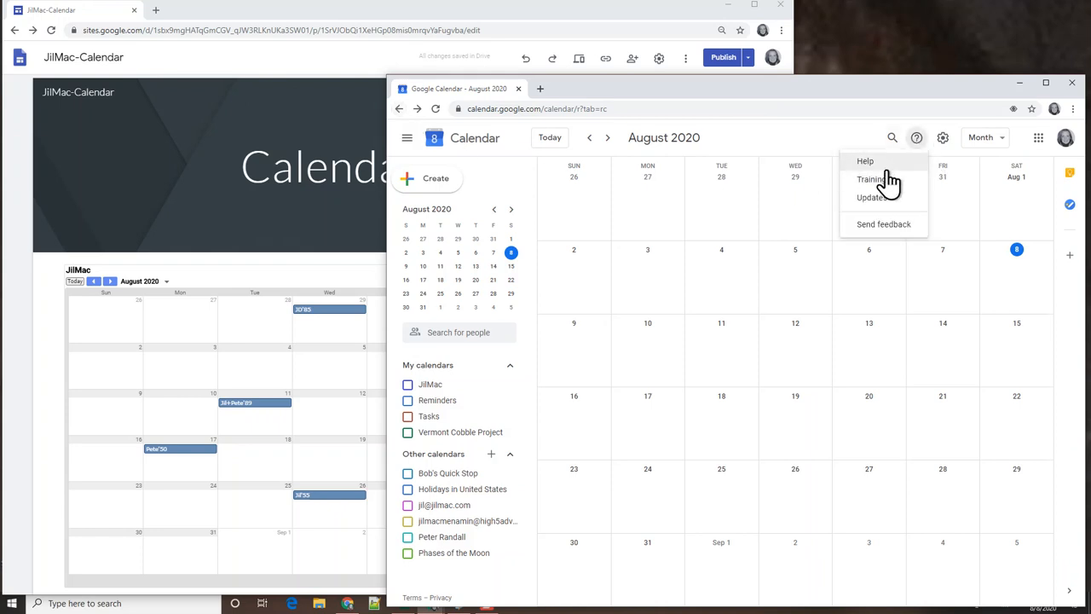
click(882, 162)
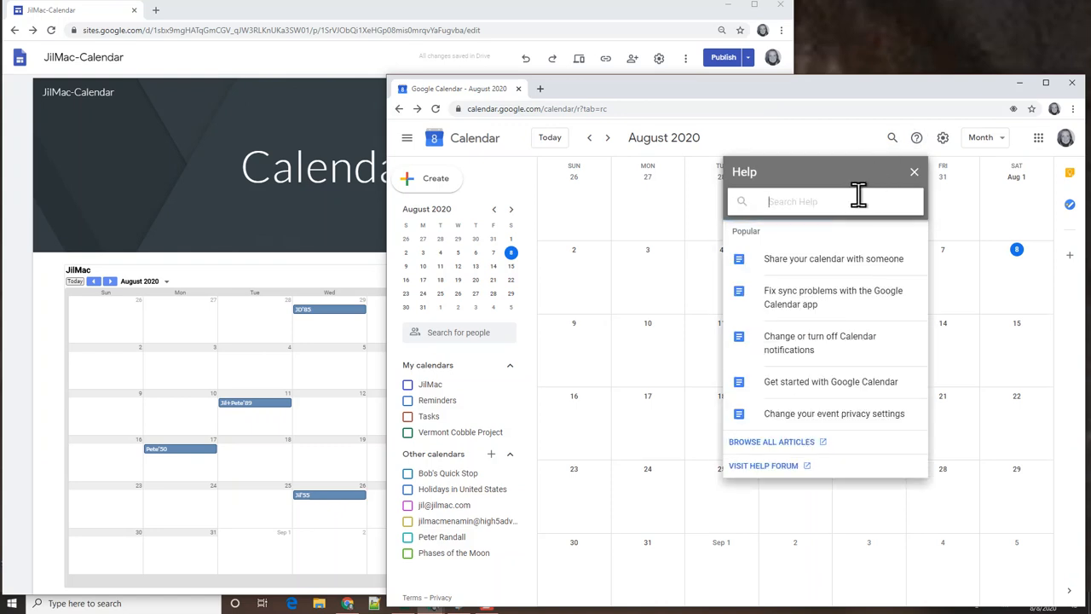
text(Make my calendar private)
key(Return)
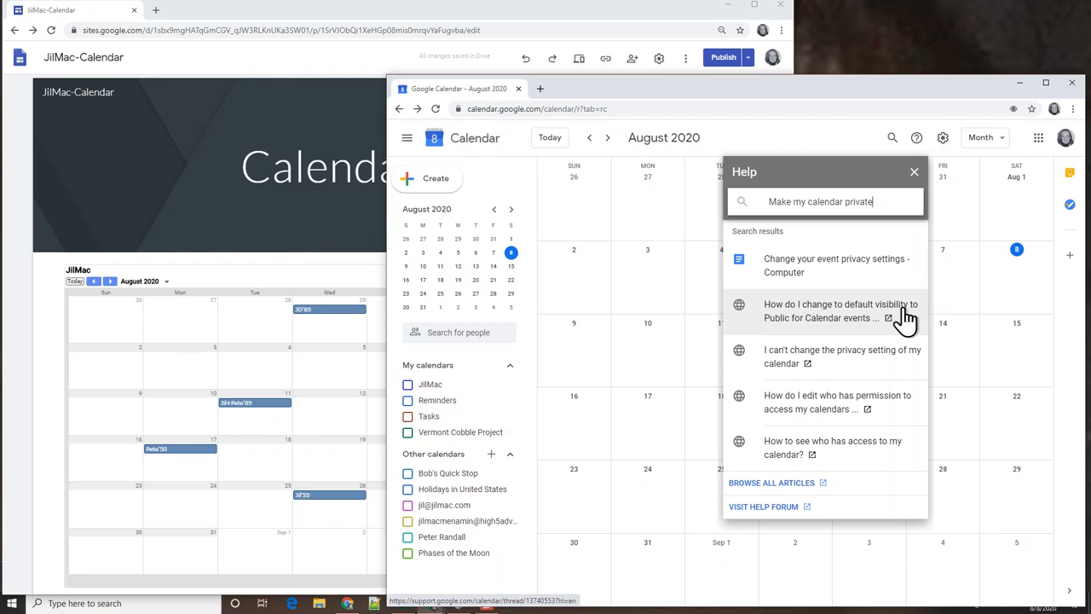
- Read the help thread on changing default visibility to Public and its linked article, and return to the calendar with Help closed
click(816, 327)
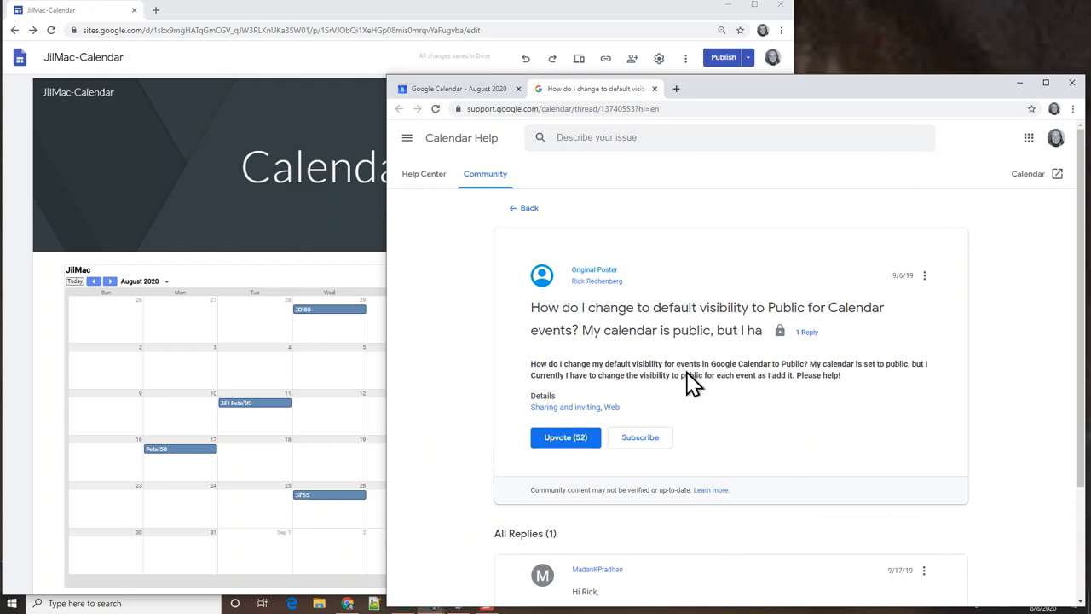
scroll(1048, 431, down, 3)
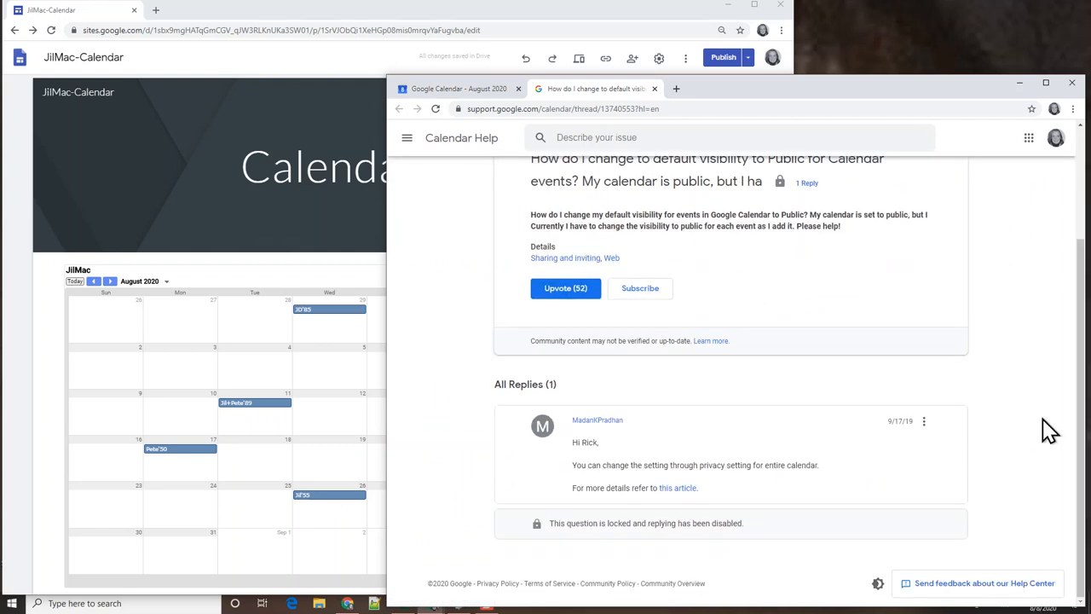
click(674, 488)
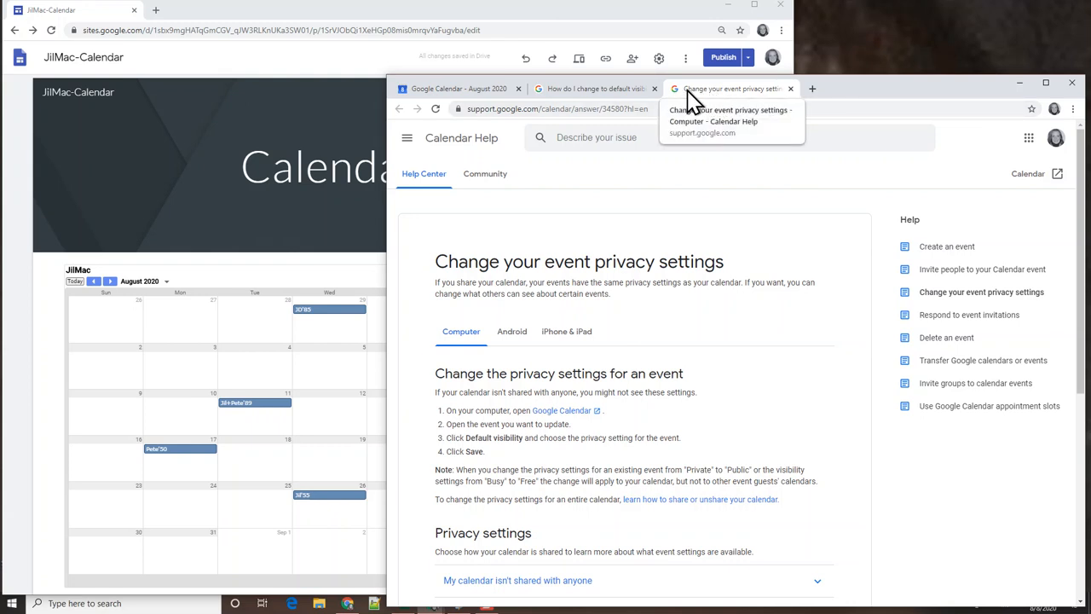
click(461, 90)
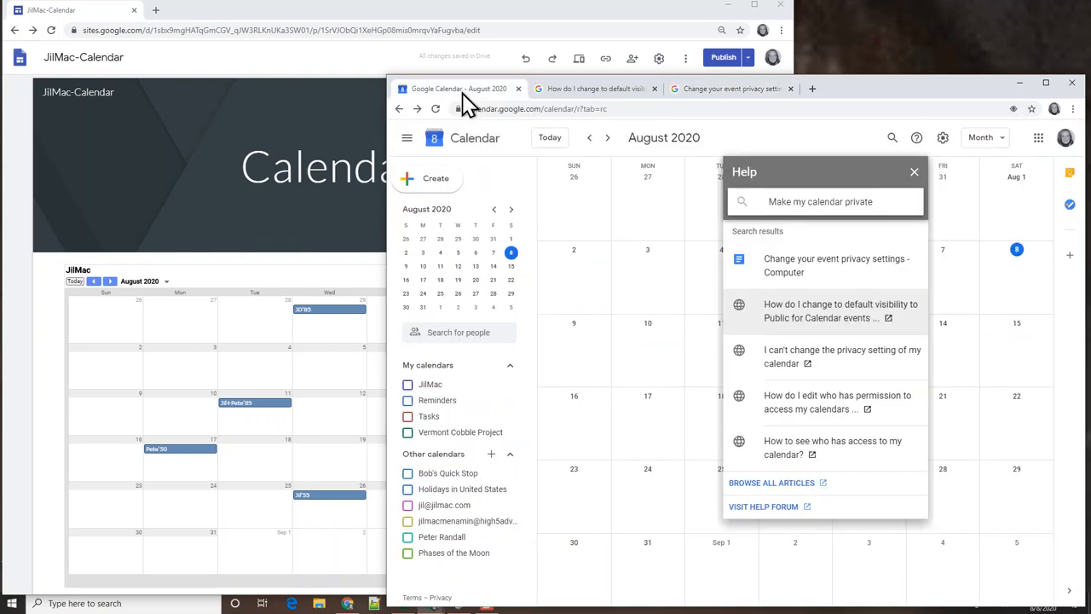
click(913, 173)
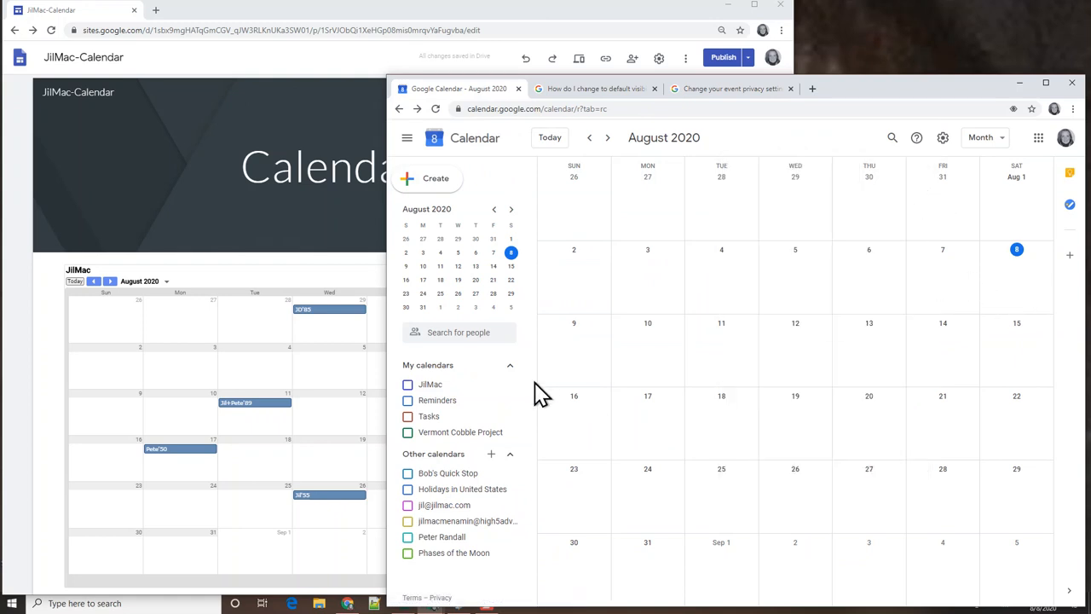
- Display the JilMac calendar, set the visibility of the August 8 "Create a Video" event to Private, and save it
click(409, 386)
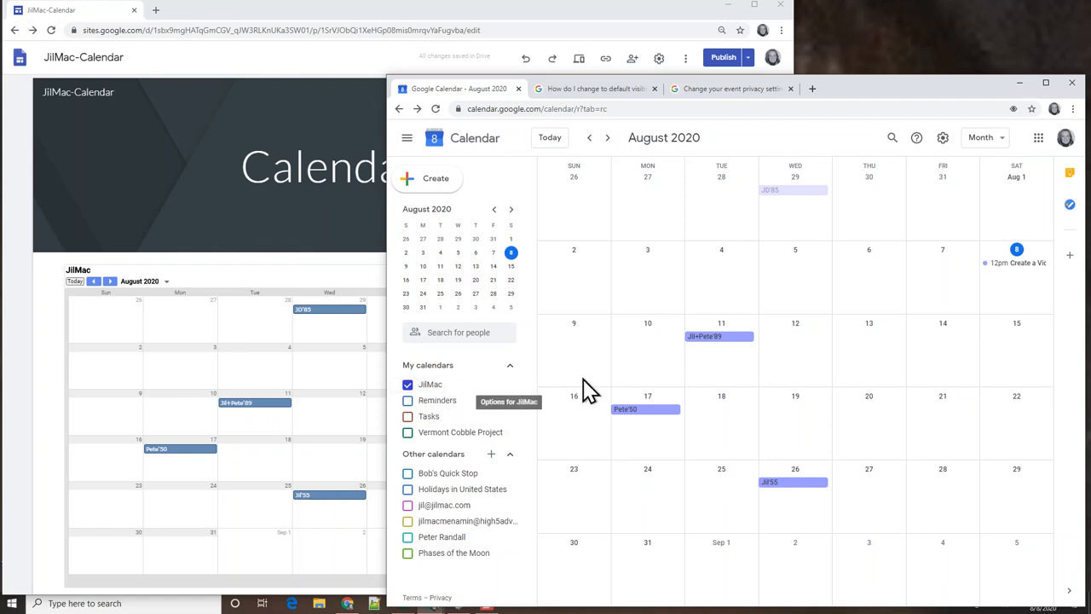
click(1007, 264)
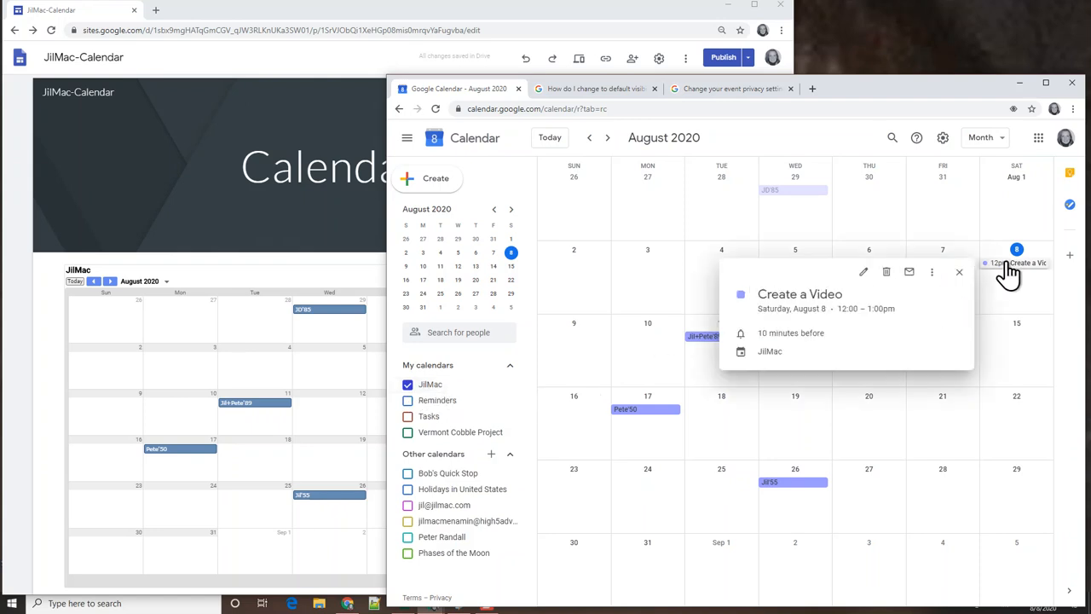
click(868, 275)
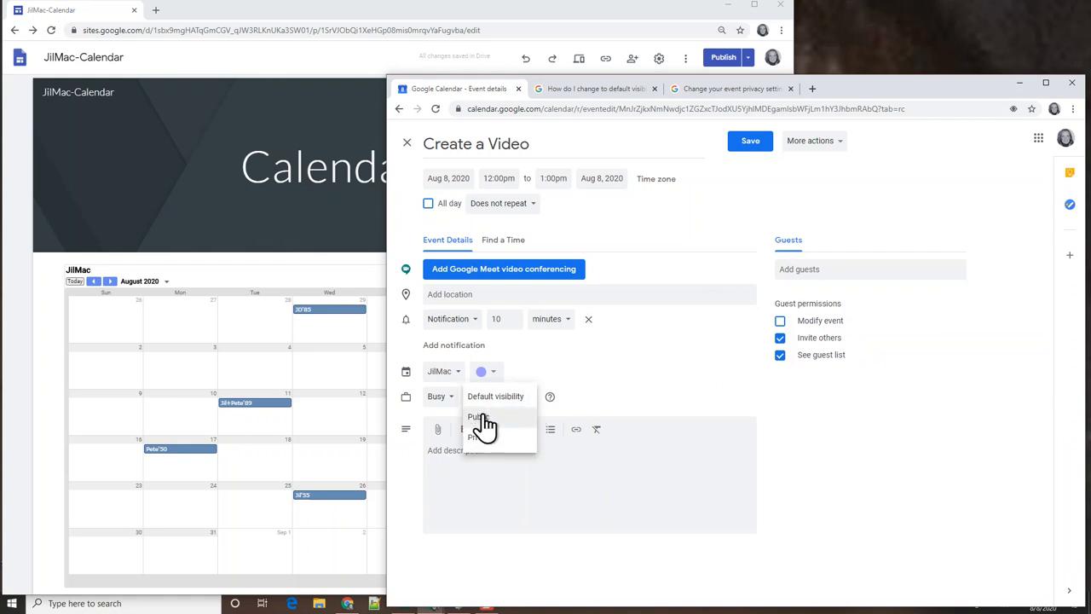
click(478, 439)
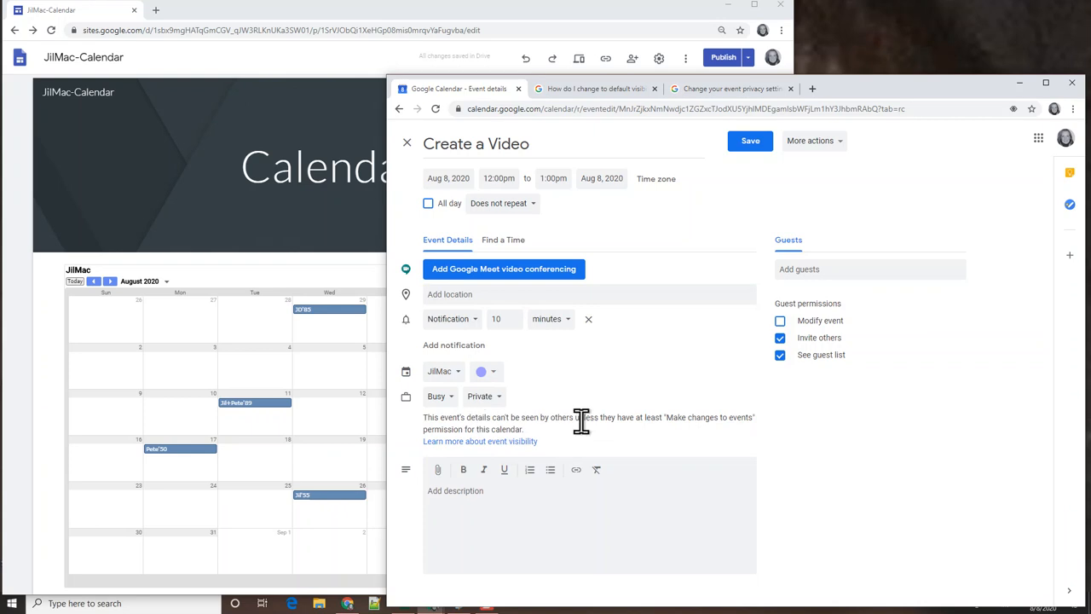
click(745, 142)
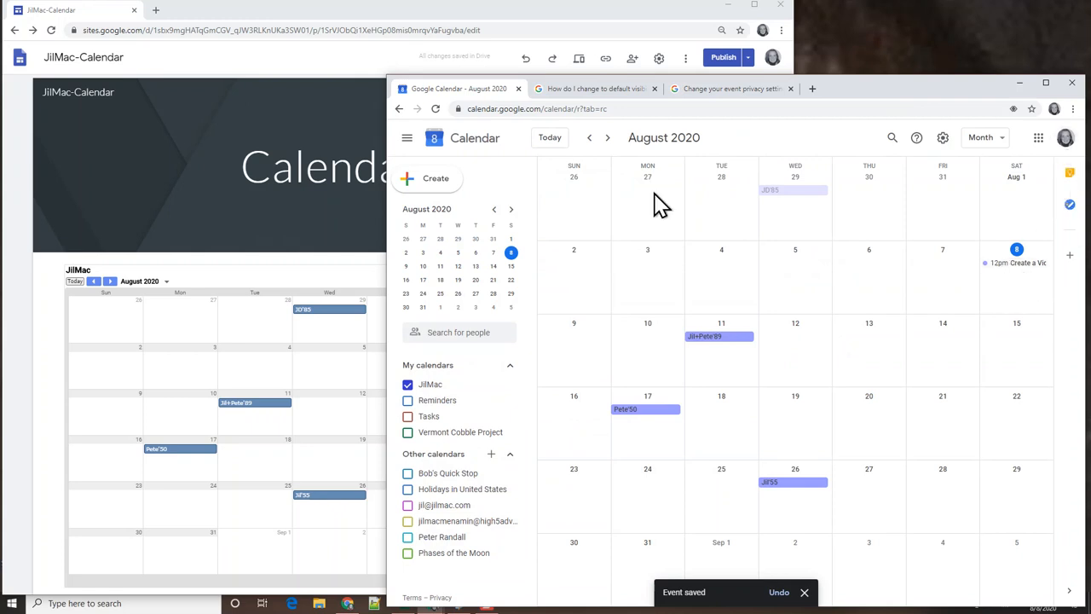
- Switch to the Google Sites window and copy the published site link
click(344, 238)
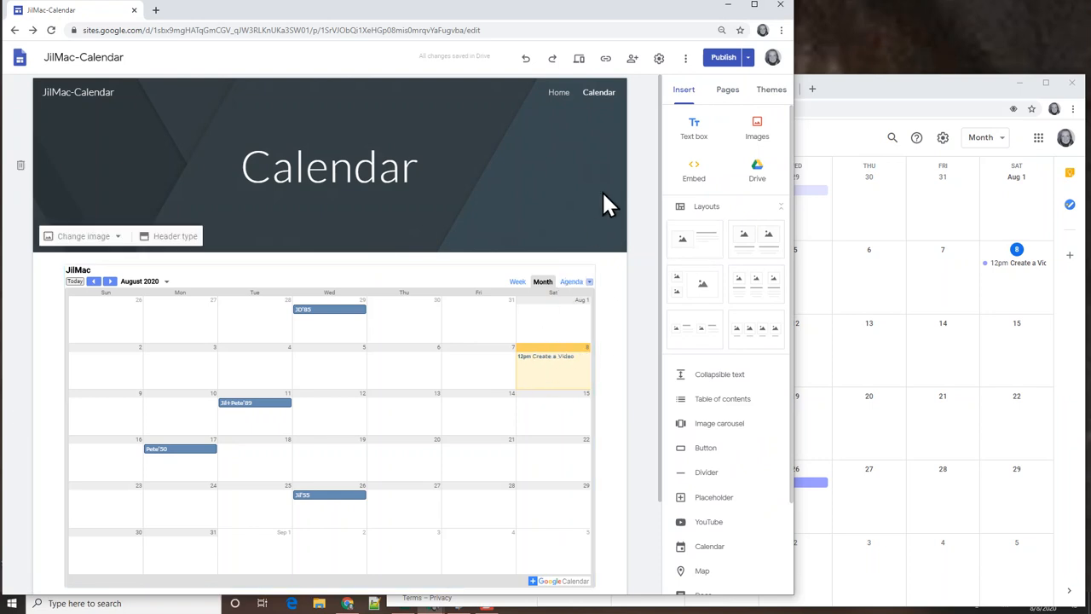
click(605, 60)
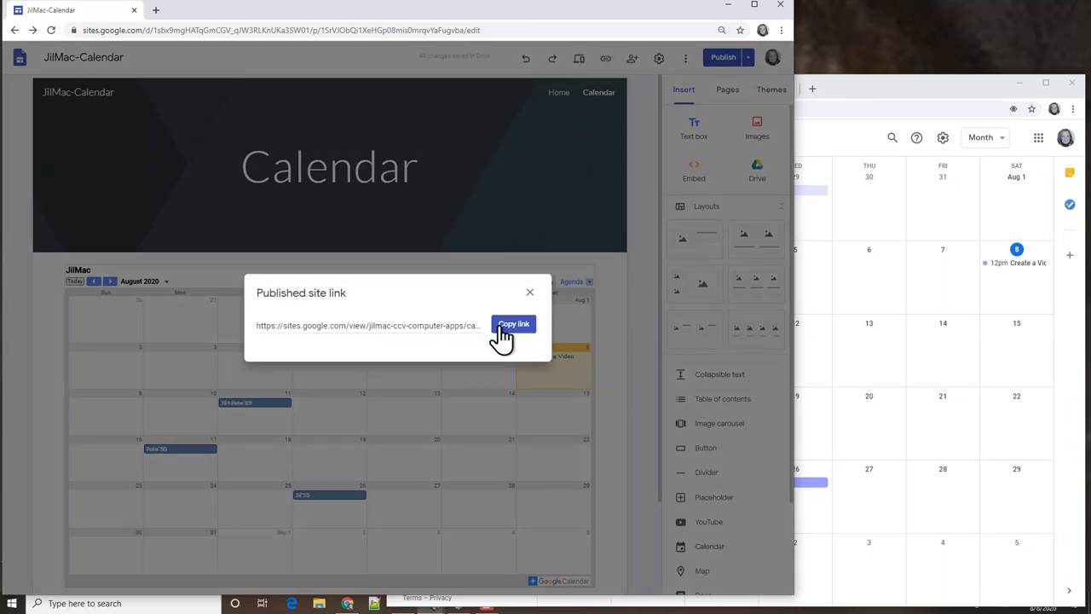
click(519, 332)
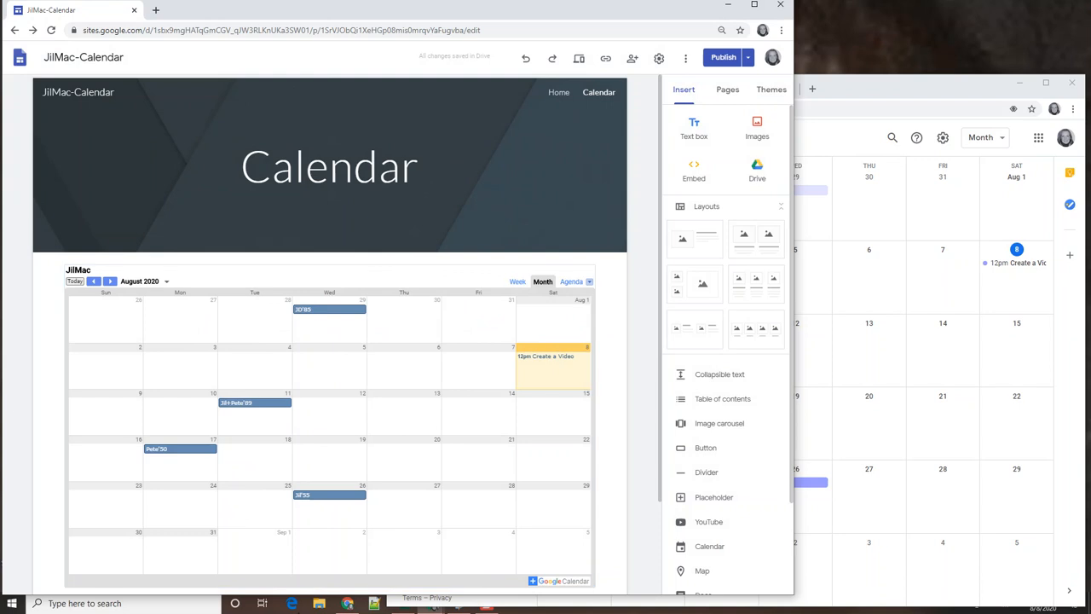
- Switch to Microsoft Edge, load the copied site link to view the published calendar, and move the window aside
click(292, 603)
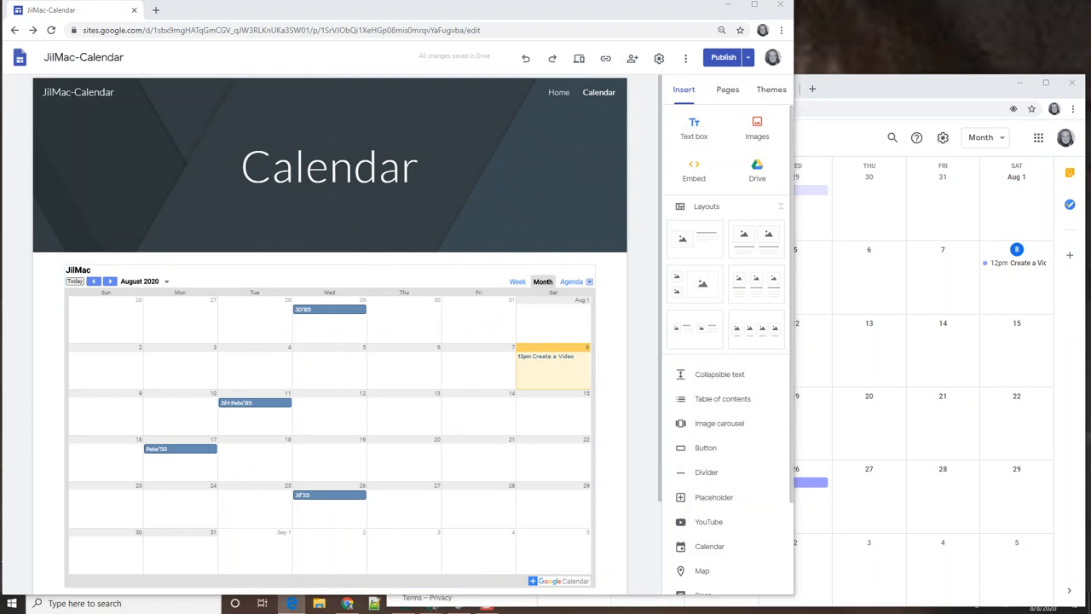
drag(864, 12, 500, 81)
click(500, 82)
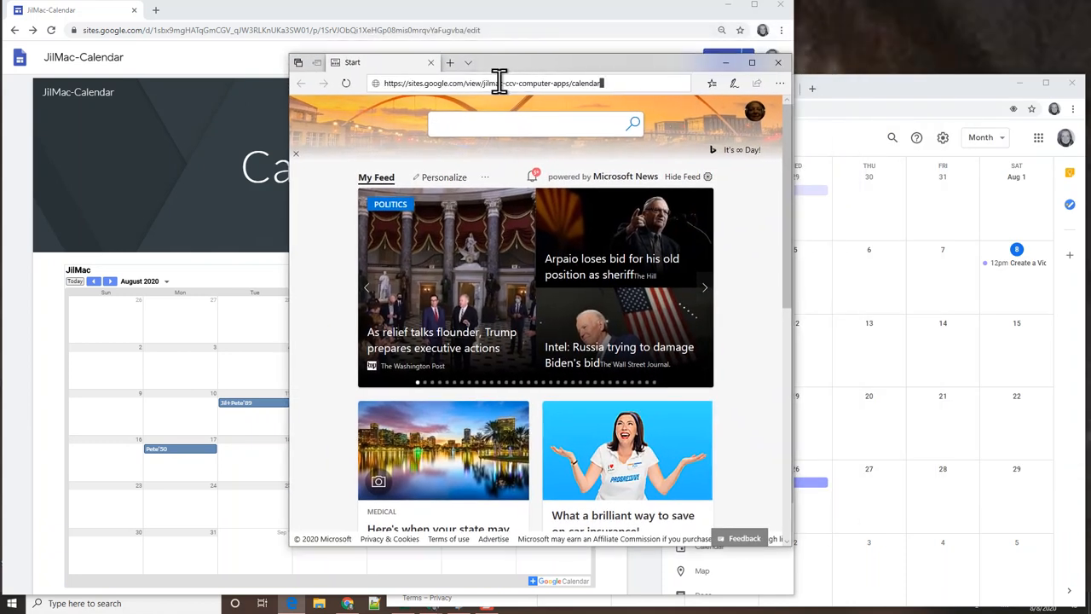
key(ctrl+v)
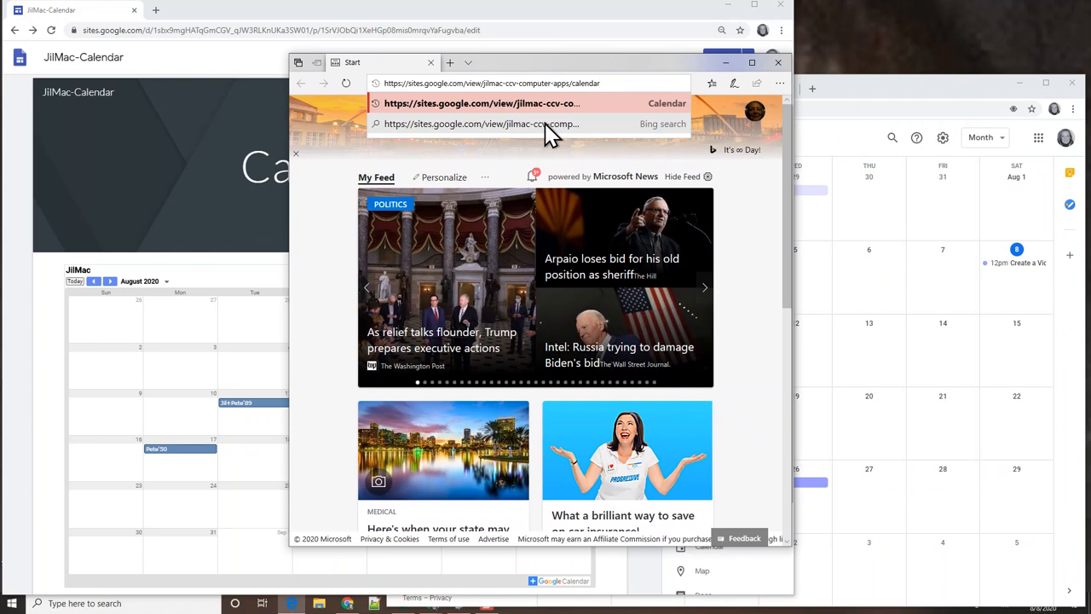
key(Return)
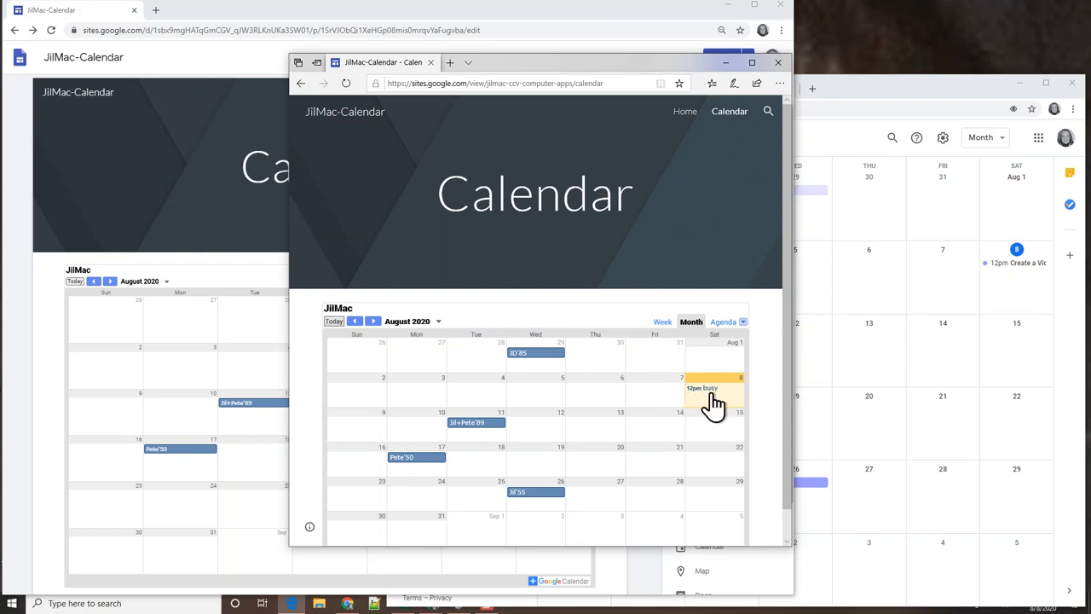
drag(577, 74, 1090, 111)
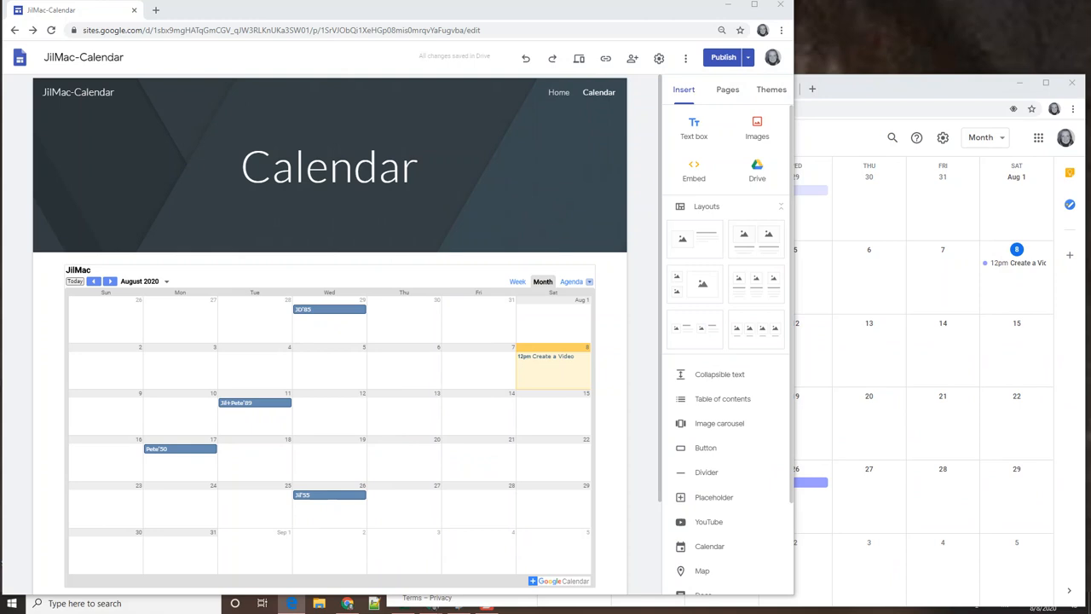
- In Google Calendar, set the JilMac calendar's public access to "See only free/busy (hide details)" and check the published site in Edge
click(878, 98)
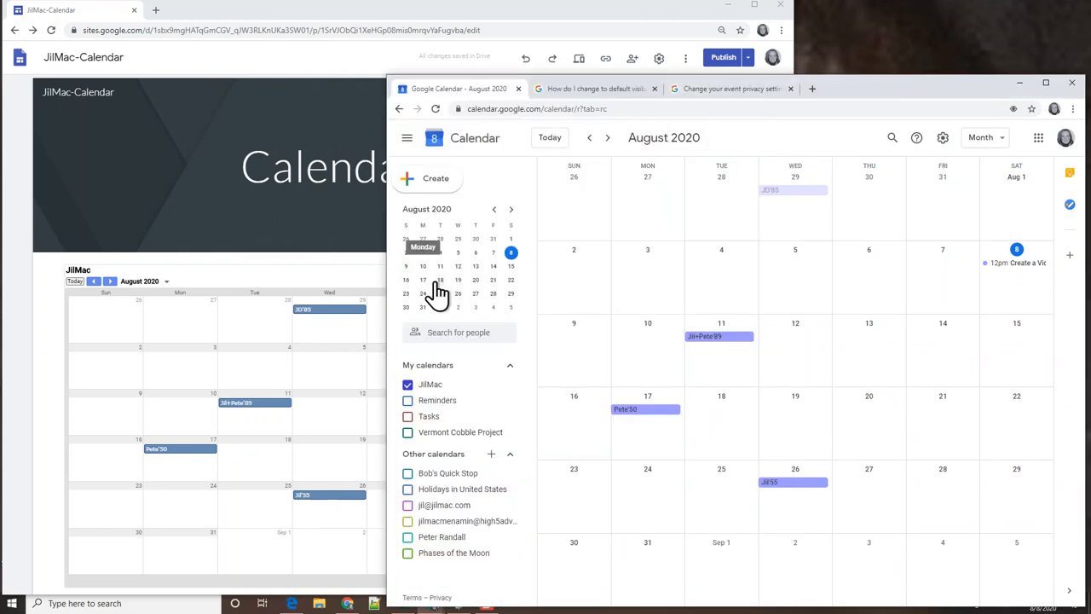
click(509, 390)
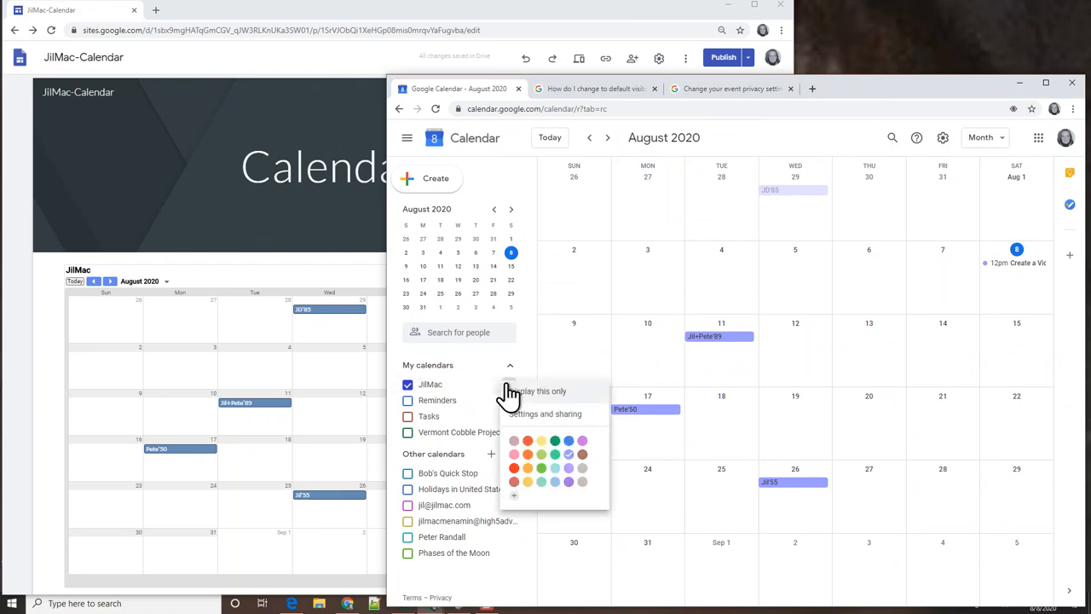
click(554, 415)
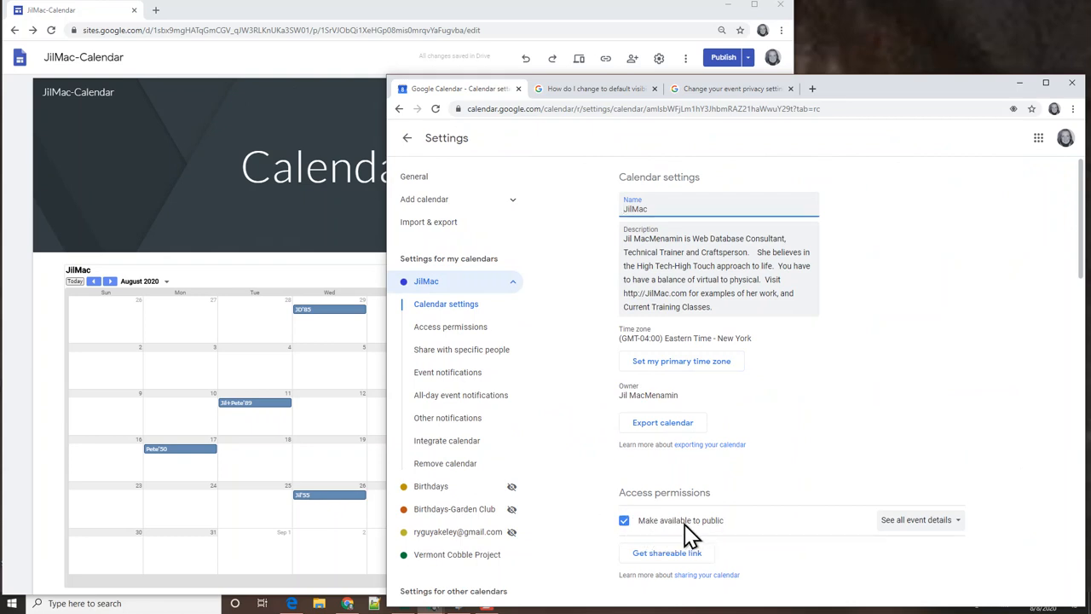
click(944, 523)
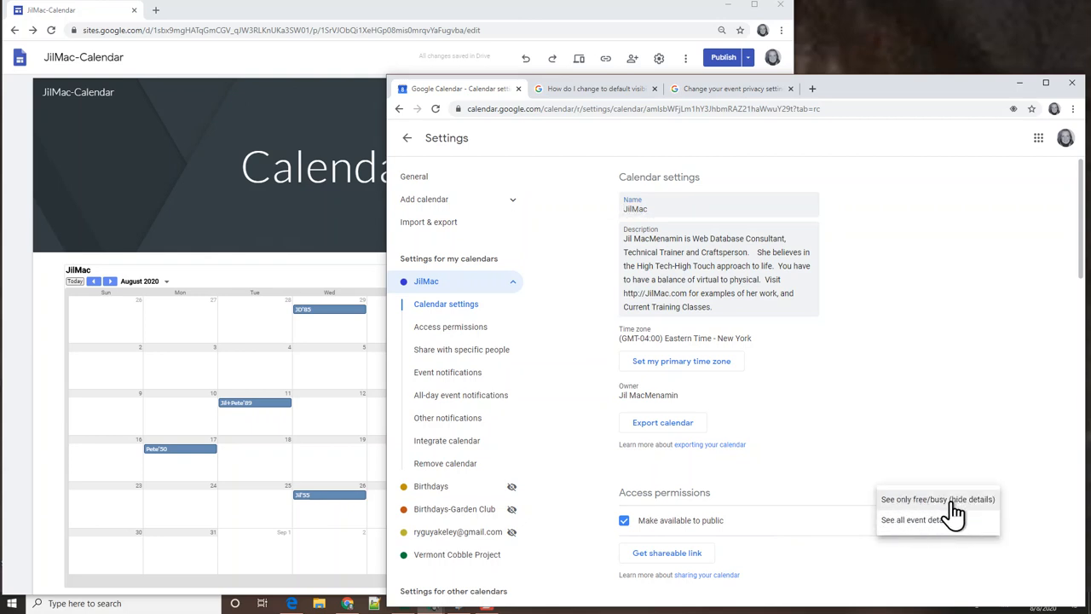
click(952, 511)
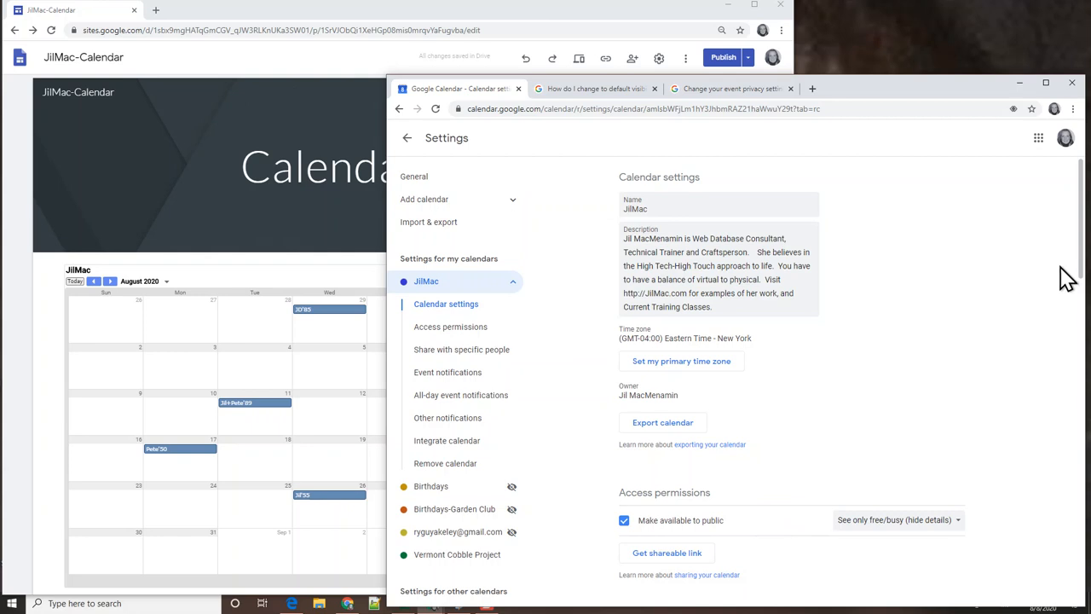
drag(1084, 271, 1035, 179)
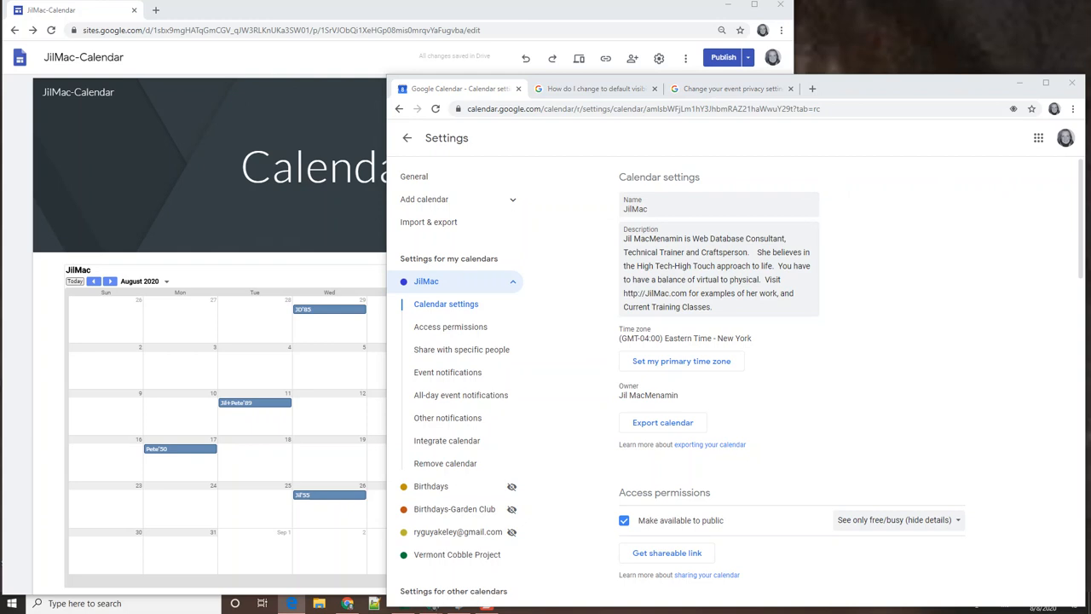
drag(1090, 4, 348, 10)
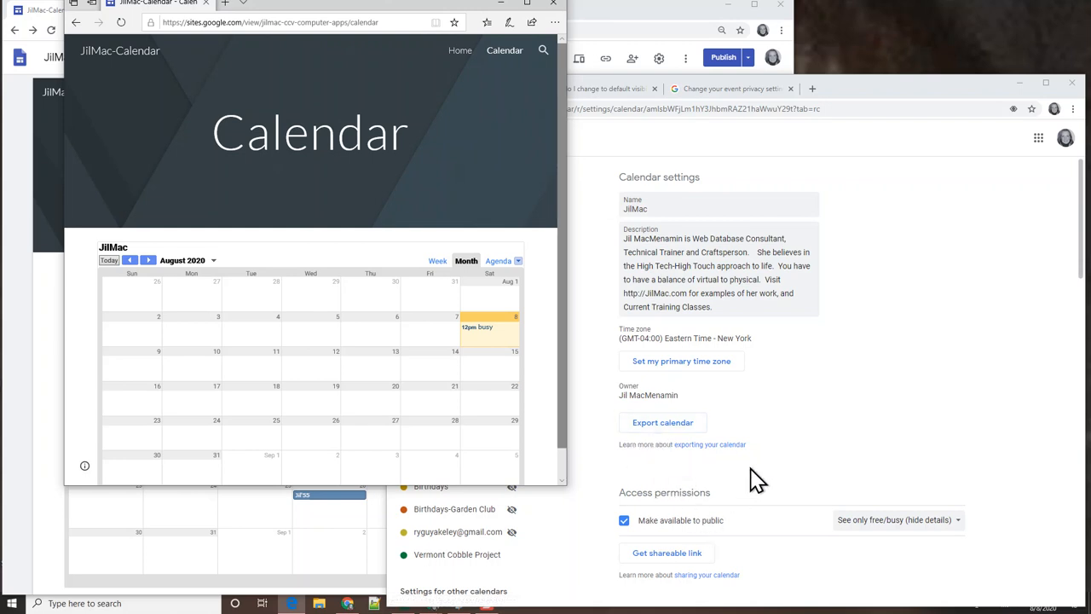
- Switch to the calendar settings and review the access permissions and the sharing levels offered for a specific person, keeping "Make changes and manage sharing"
click(805, 486)
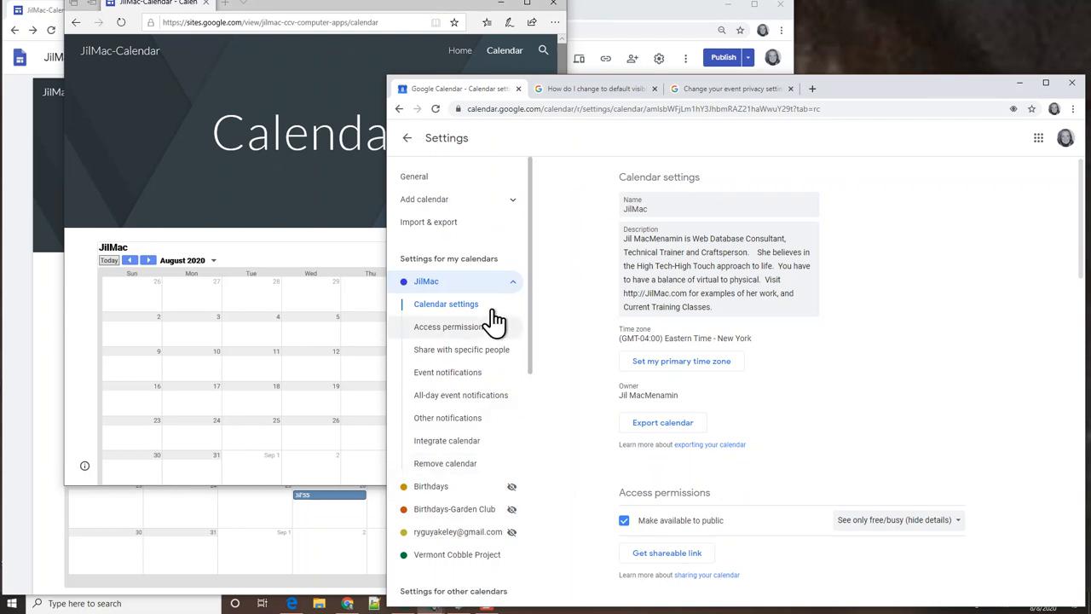
click(460, 337)
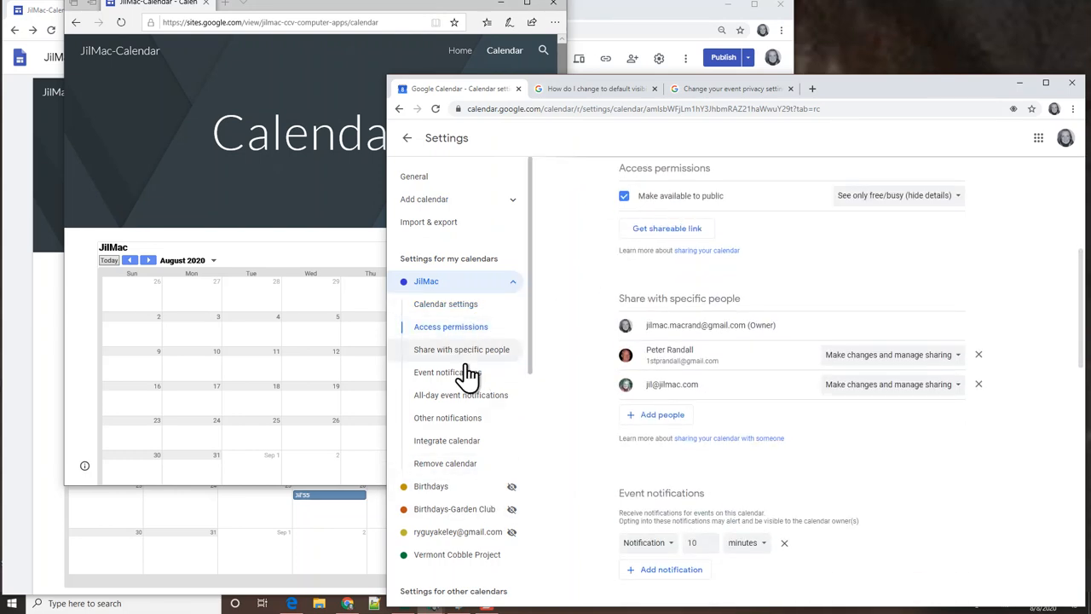
click(463, 356)
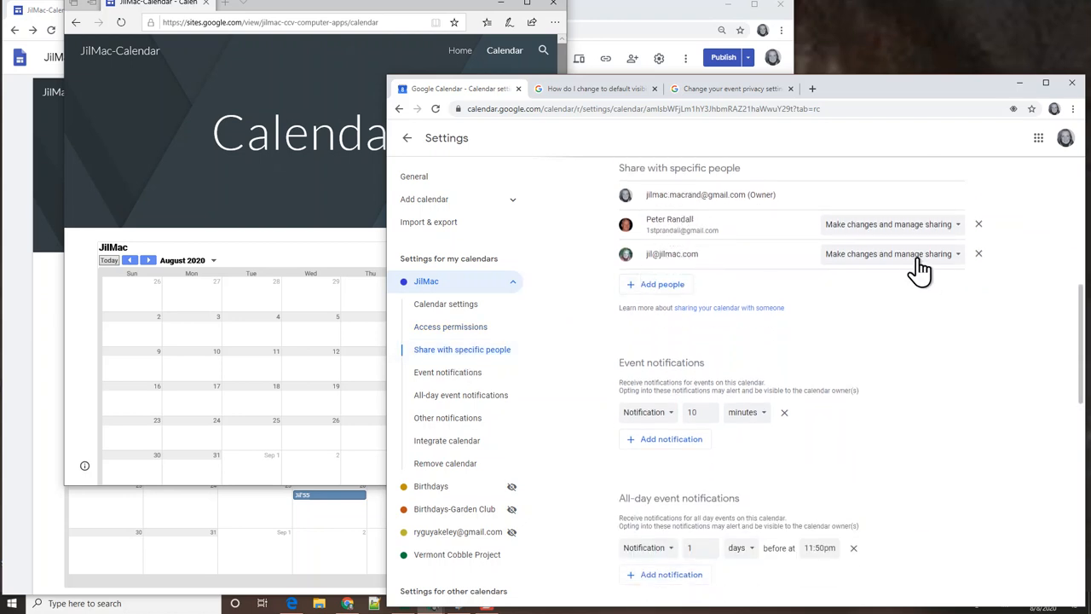
click(961, 235)
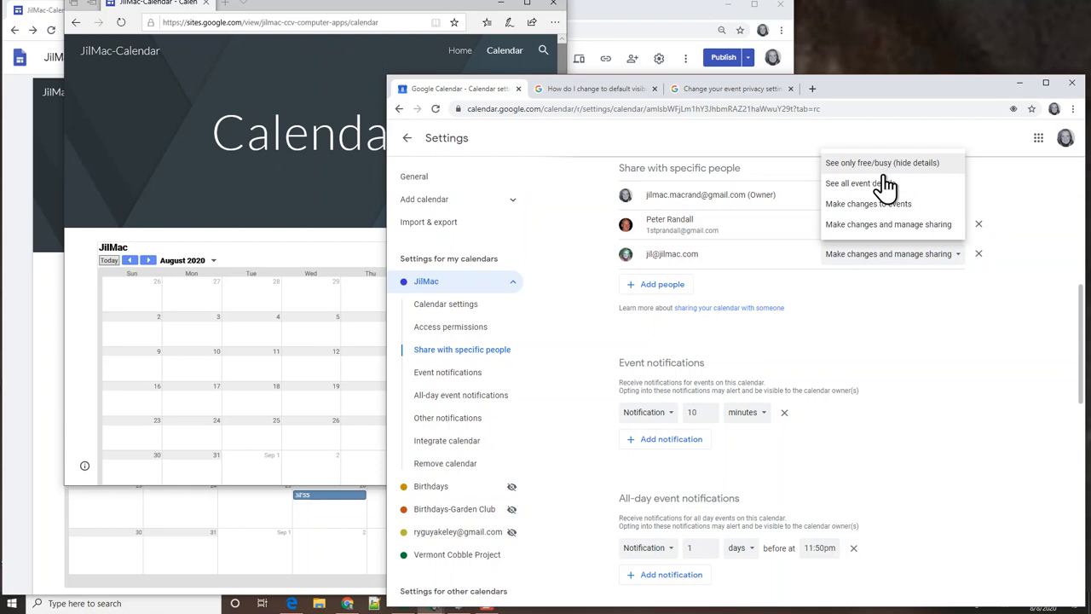
click(865, 230)
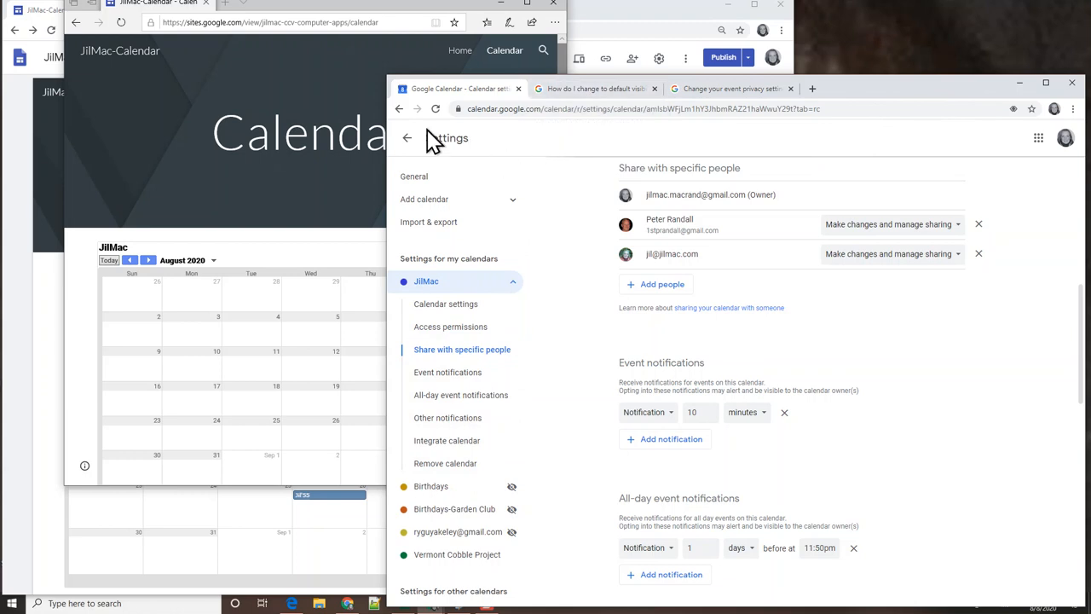
- Return to the month view in Google Calendar and move the Calendar and Edge windows aside to uncover Google Sites
click(406, 139)
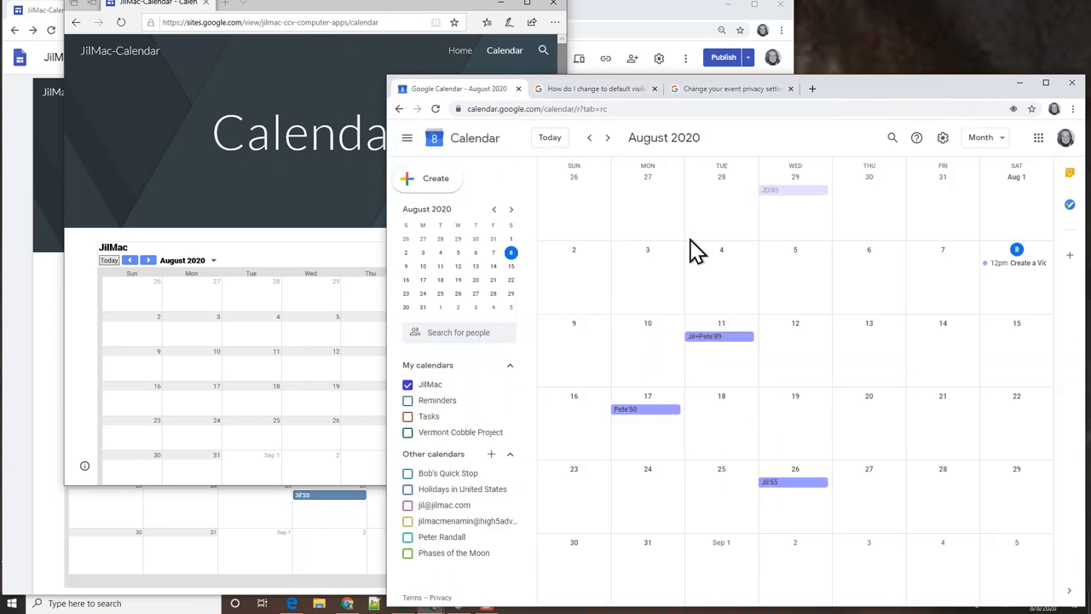
mouse_move(859, 96)
mouse_down()
mouse_move(850, 93)
mouse_move(877, 93)
mouse_up()
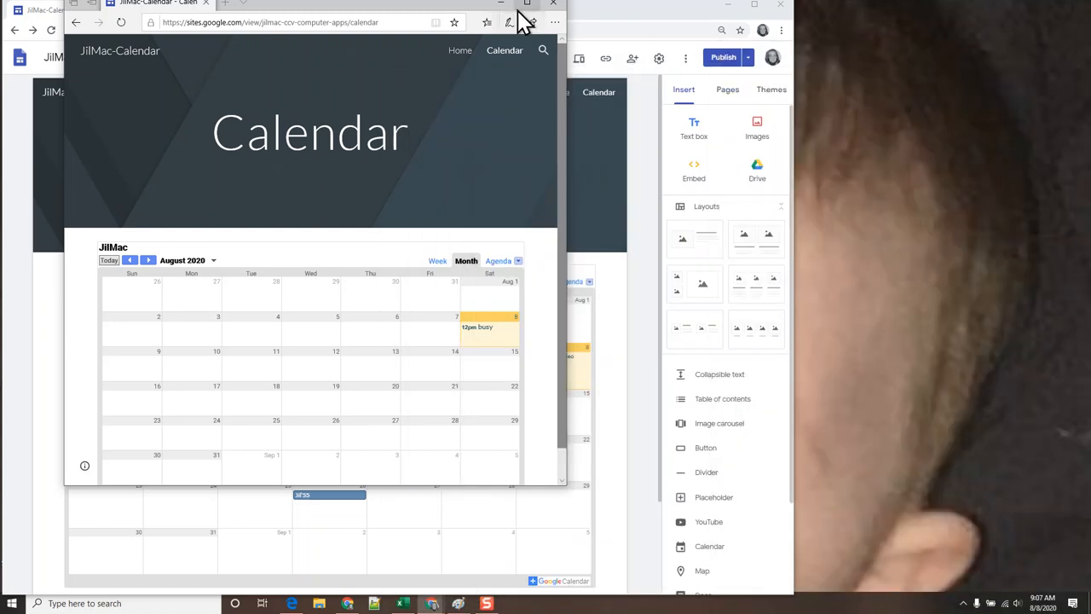
drag(451, 13, 1090, 95)
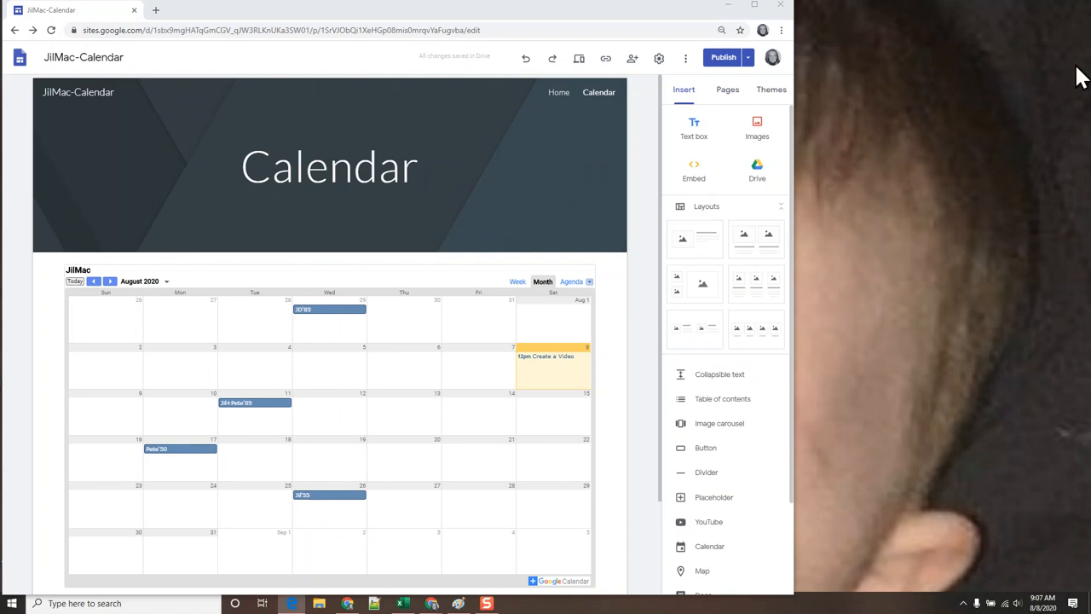
- Add a new page named "Multiple Calendars" to the site
click(724, 100)
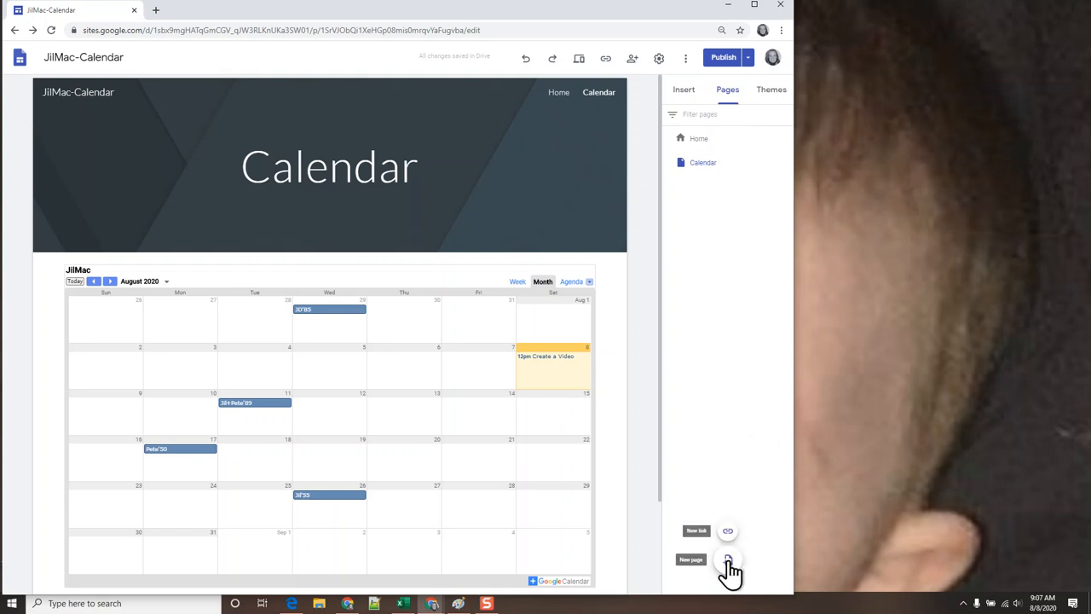
click(728, 559)
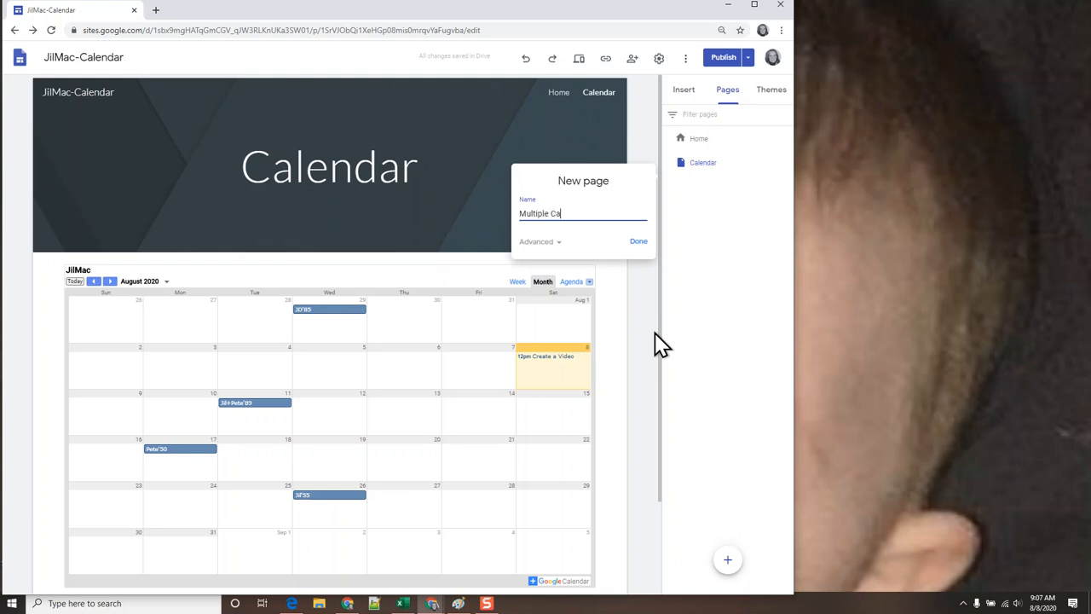
key(Return)
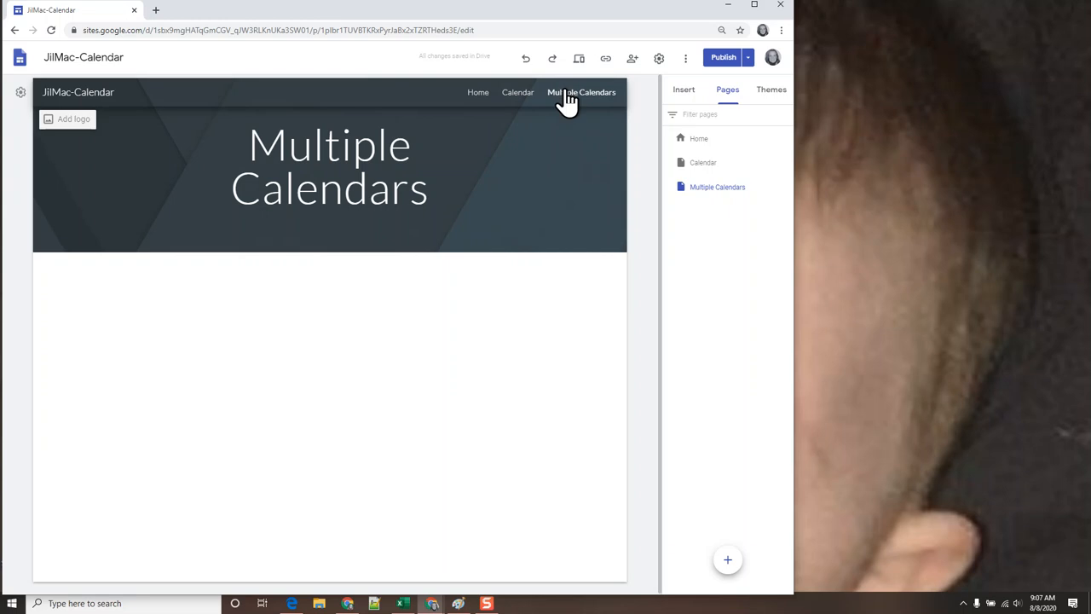
click(681, 100)
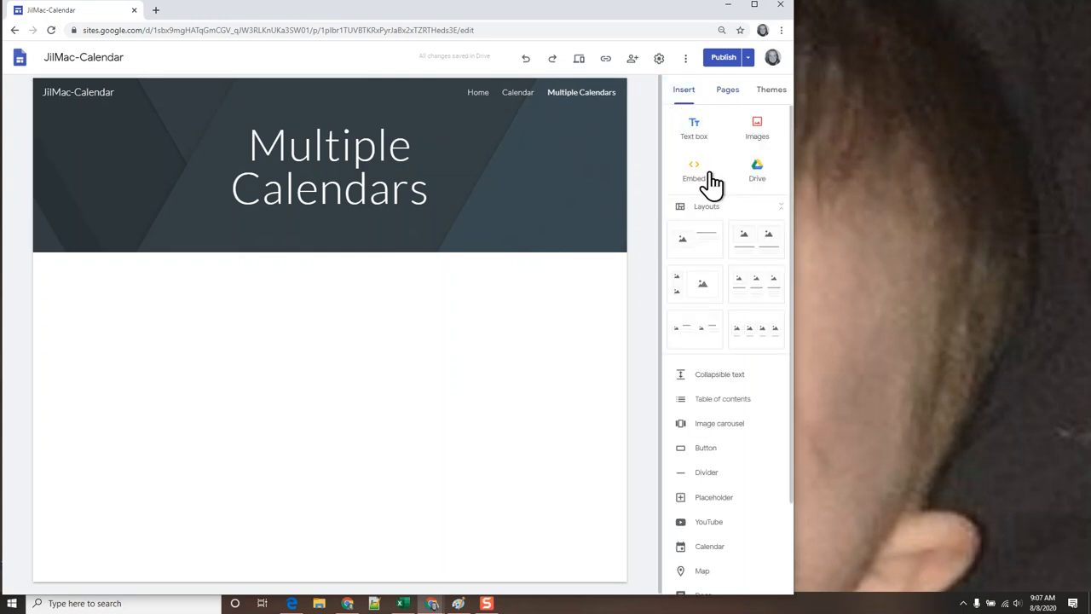
click(708, 548)
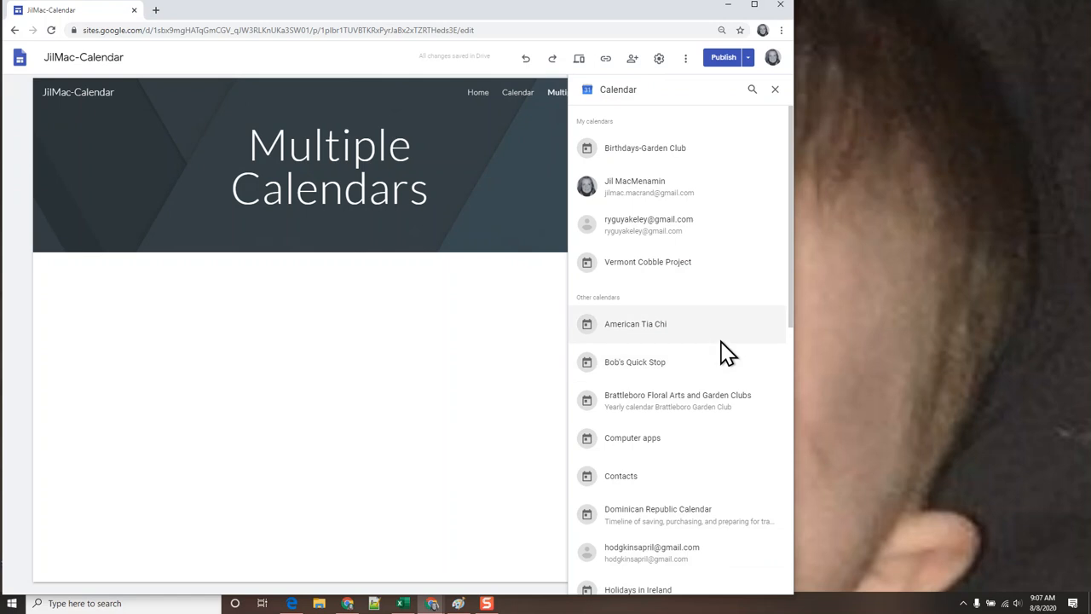
click(657, 189)
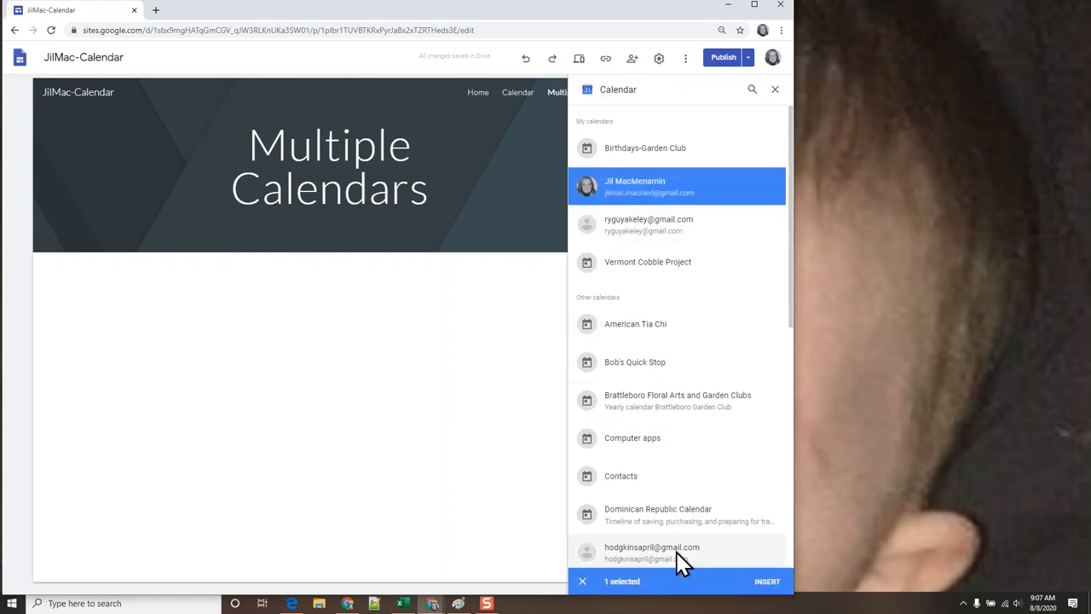
click(767, 582)
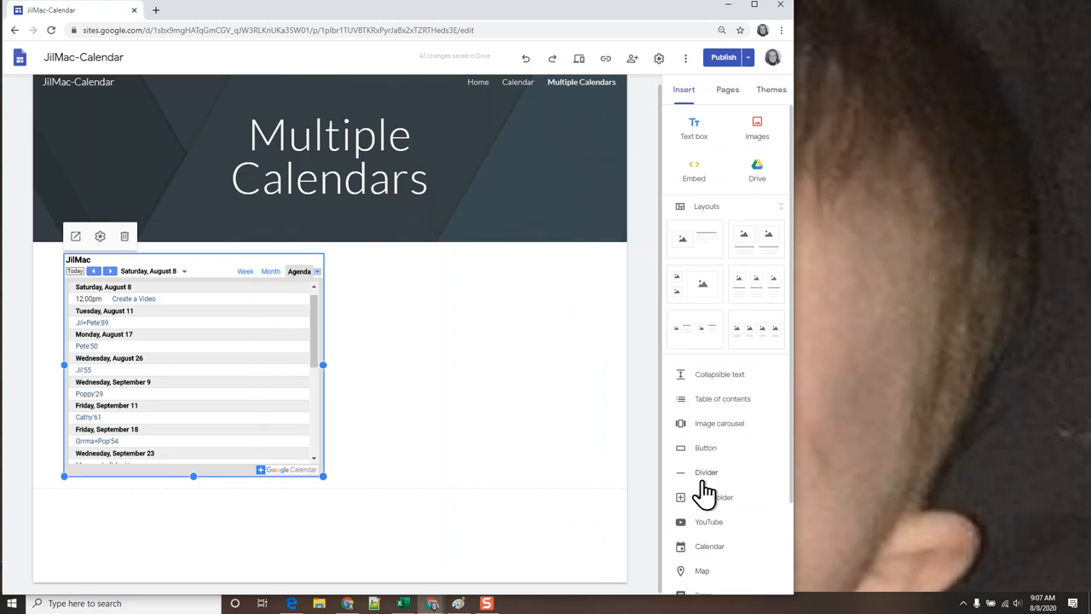
right_click(257, 391)
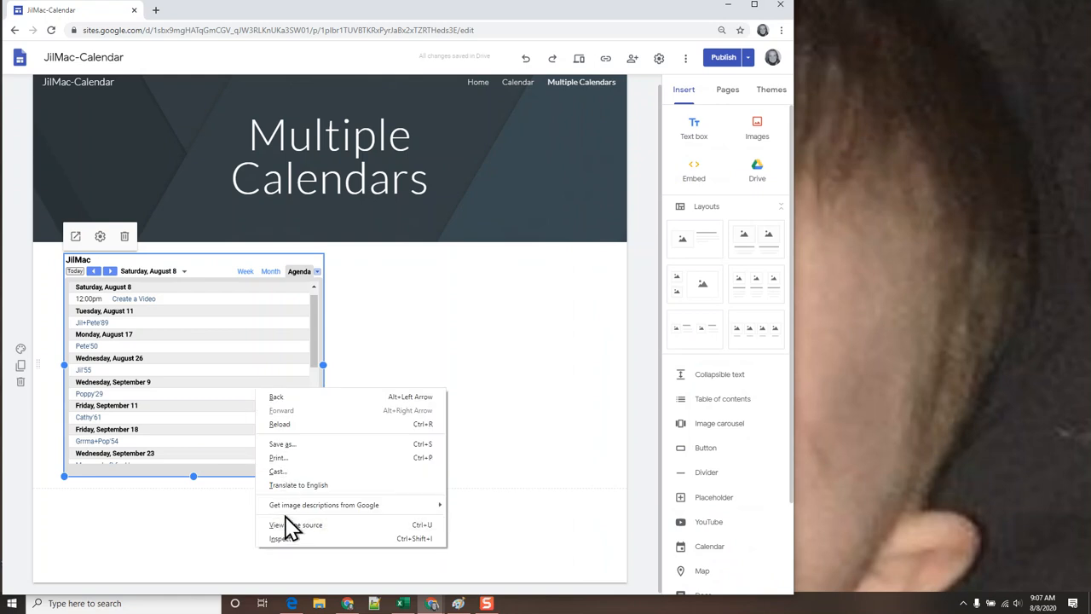
click(125, 237)
click(125, 238)
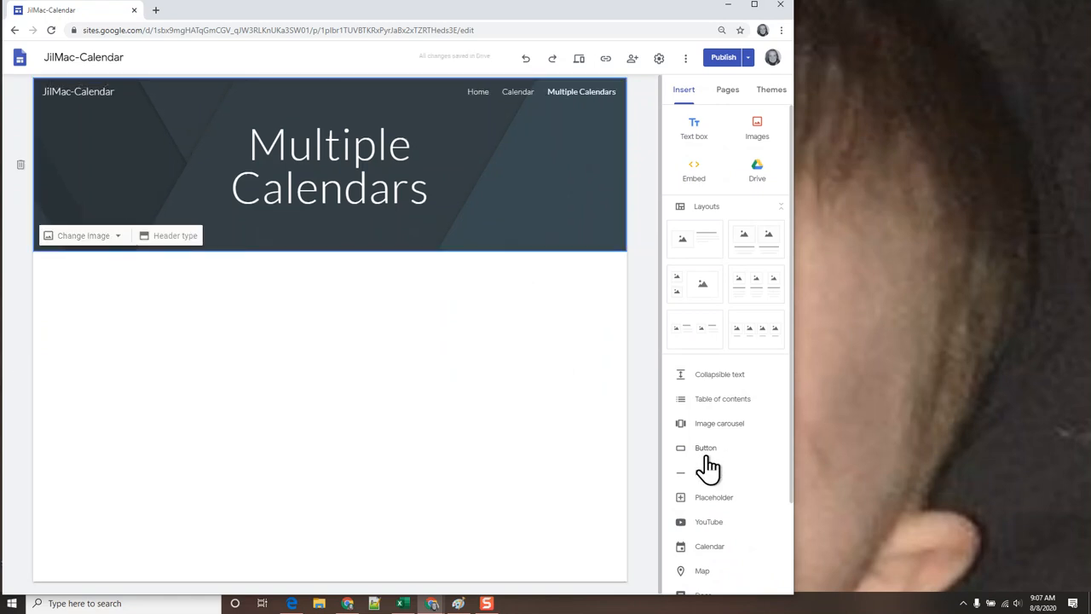
- Insert one calendar combining the account owner's calendar, Holidays in United States, Holidays in Ireland and Vermont Cobble Project on the Multiple Calendars page
click(706, 546)
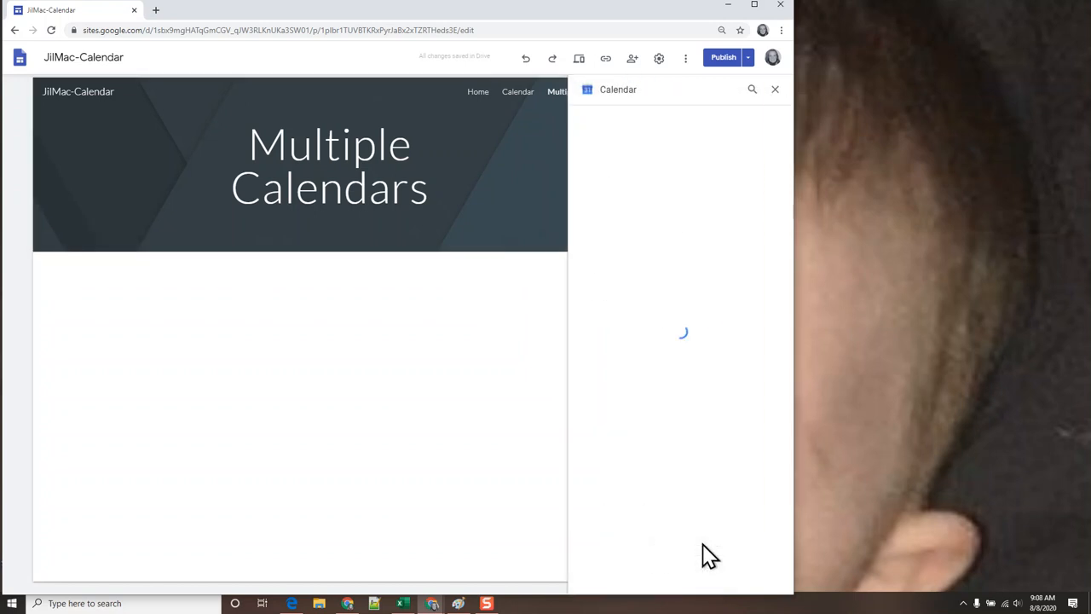
click(645, 192)
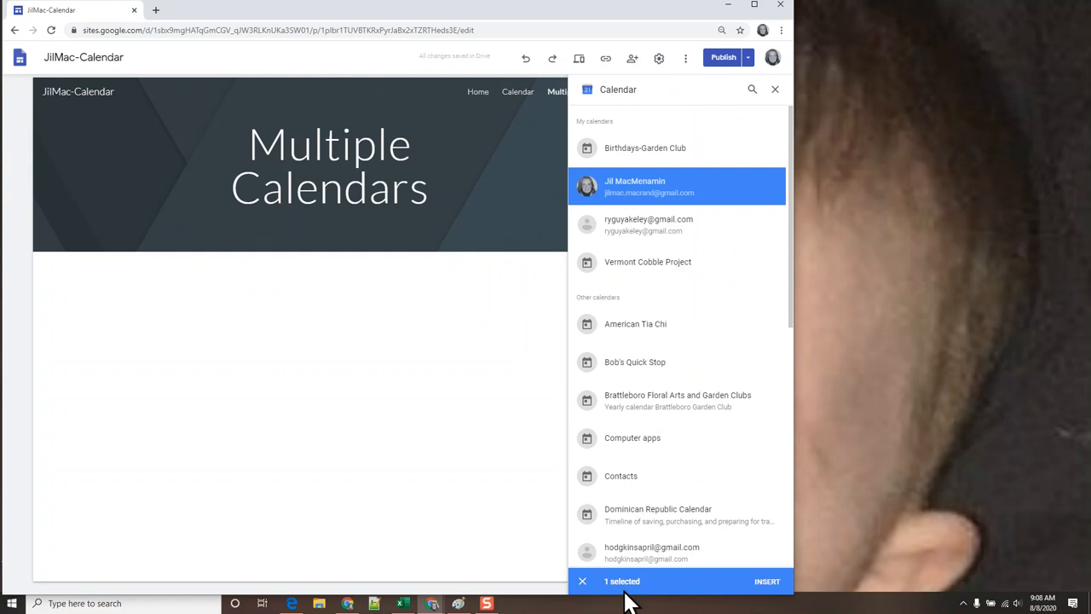
drag(791, 316, 779, 431)
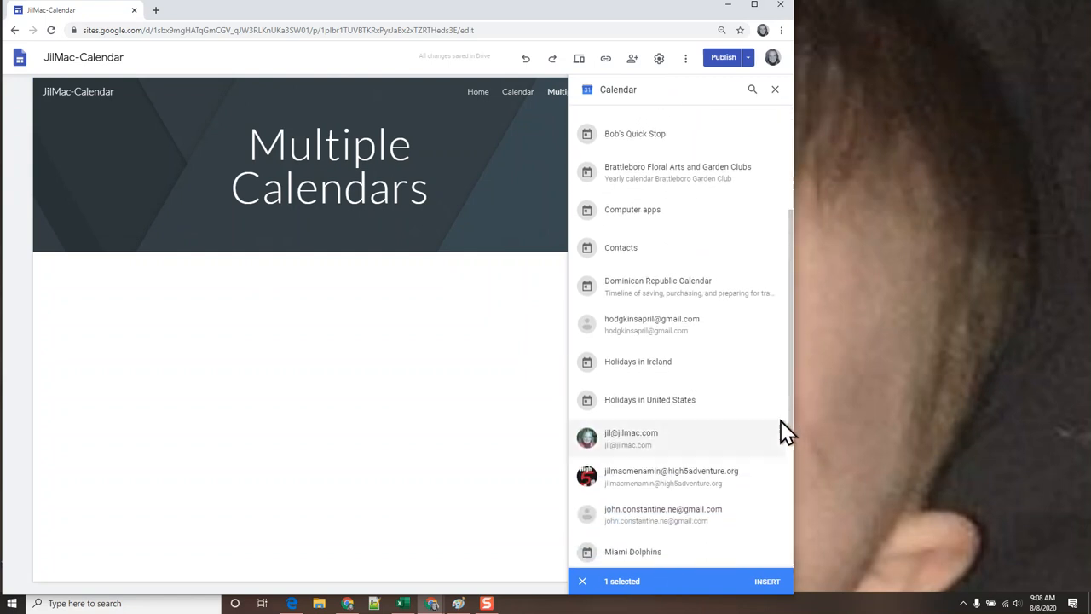
click(645, 410)
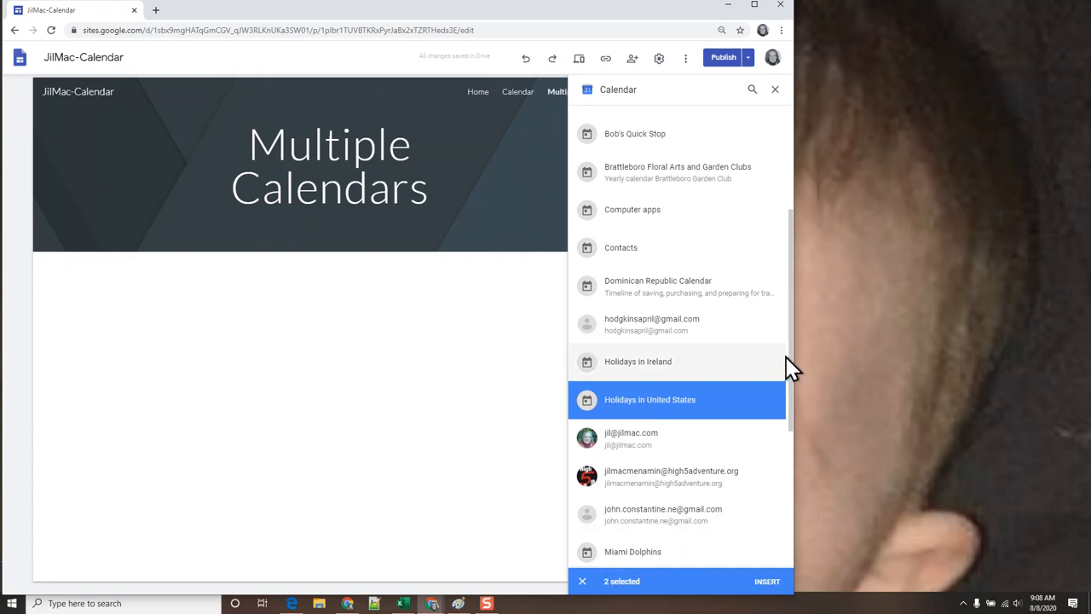
mouse_move(790, 365)
mouse_down()
mouse_move(789, 380)
mouse_move(790, 355)
mouse_up()
click(673, 375)
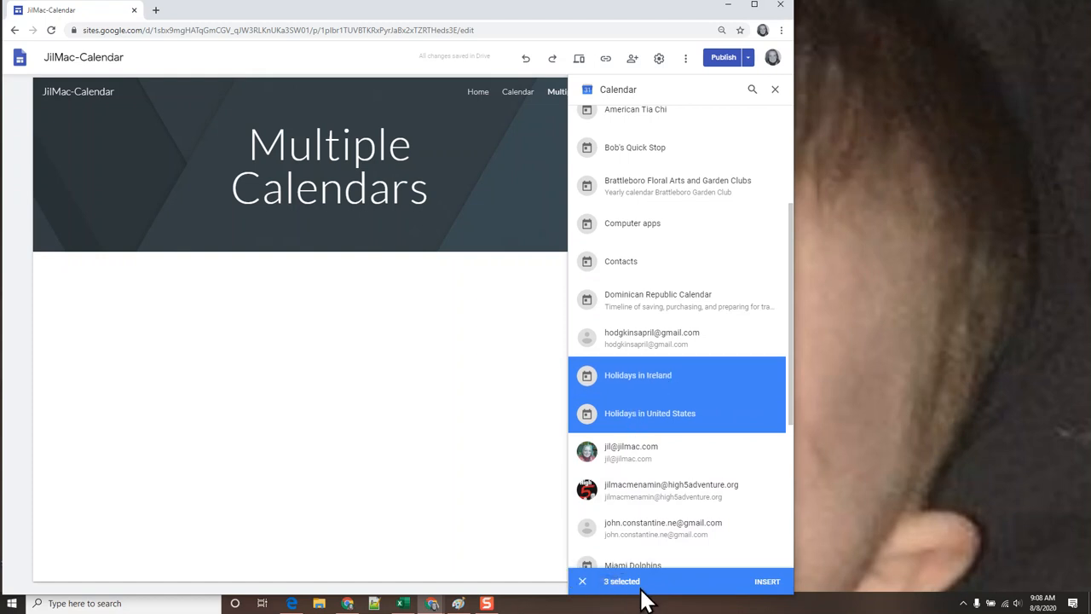
drag(792, 379, 794, 240)
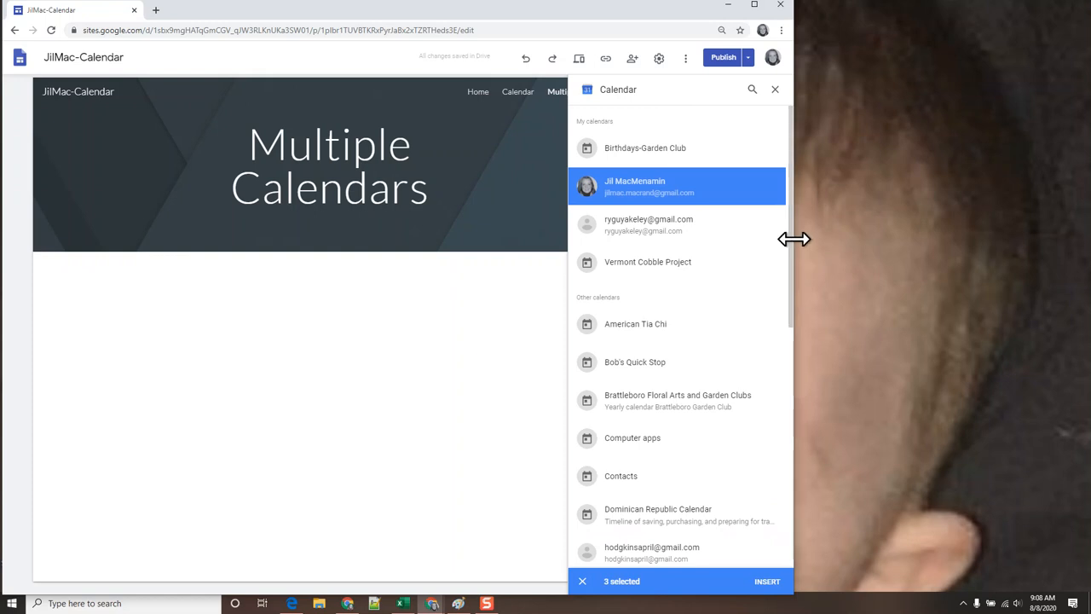
click(668, 271)
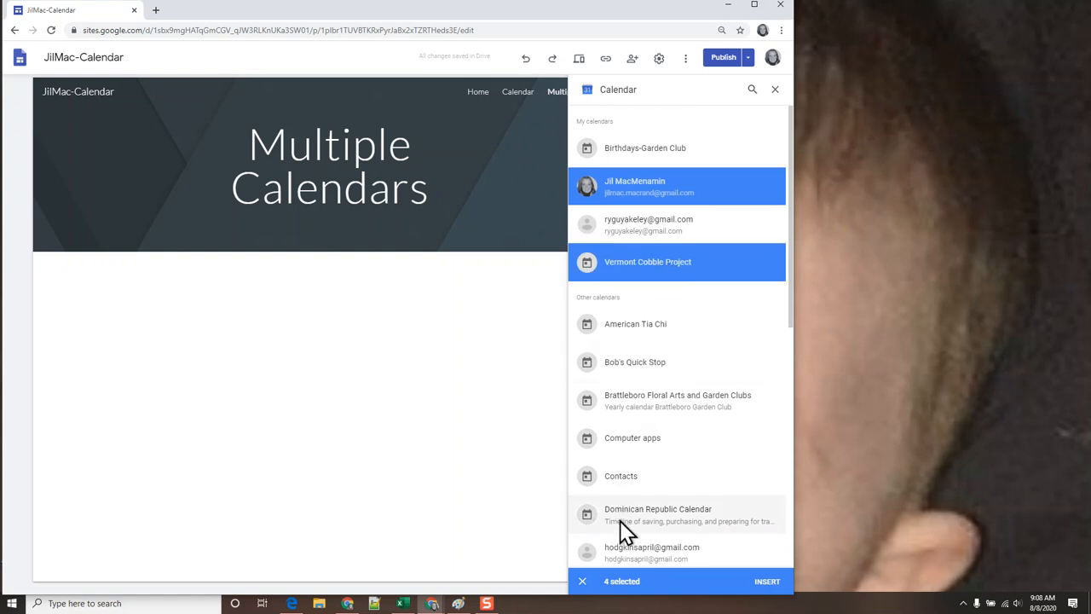
click(766, 581)
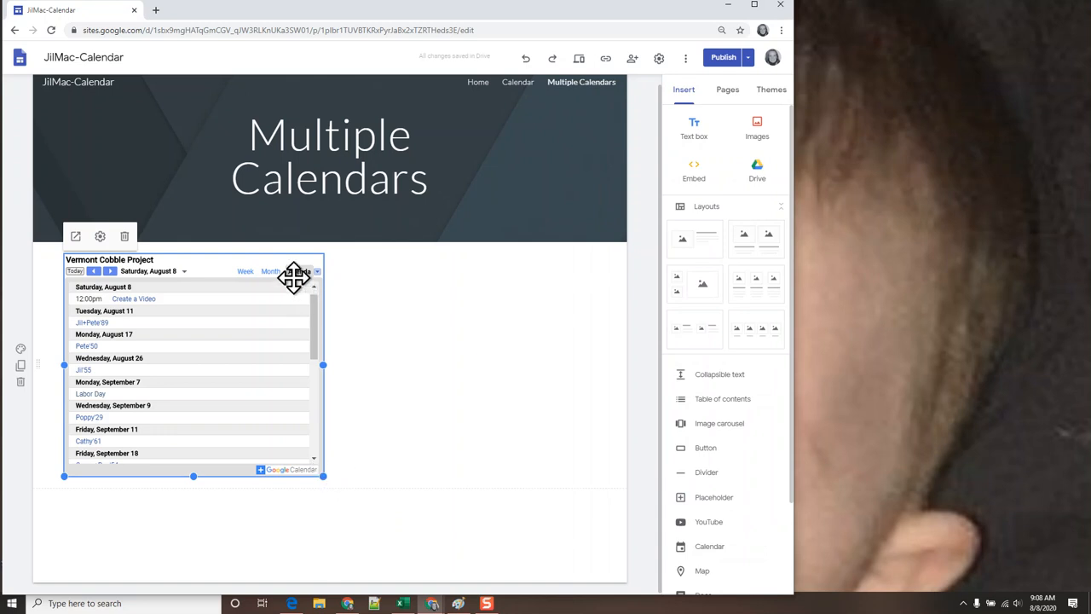
- Set the embedded calendar's view mode to Month and enlarge it to the full content width of the page
click(99, 239)
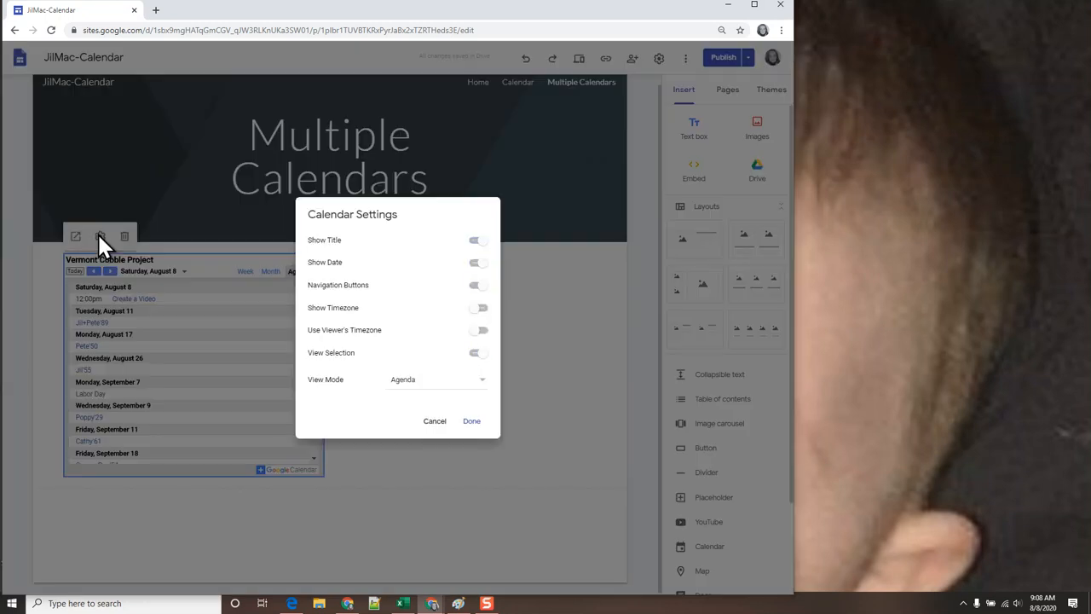
click(481, 382)
click(449, 343)
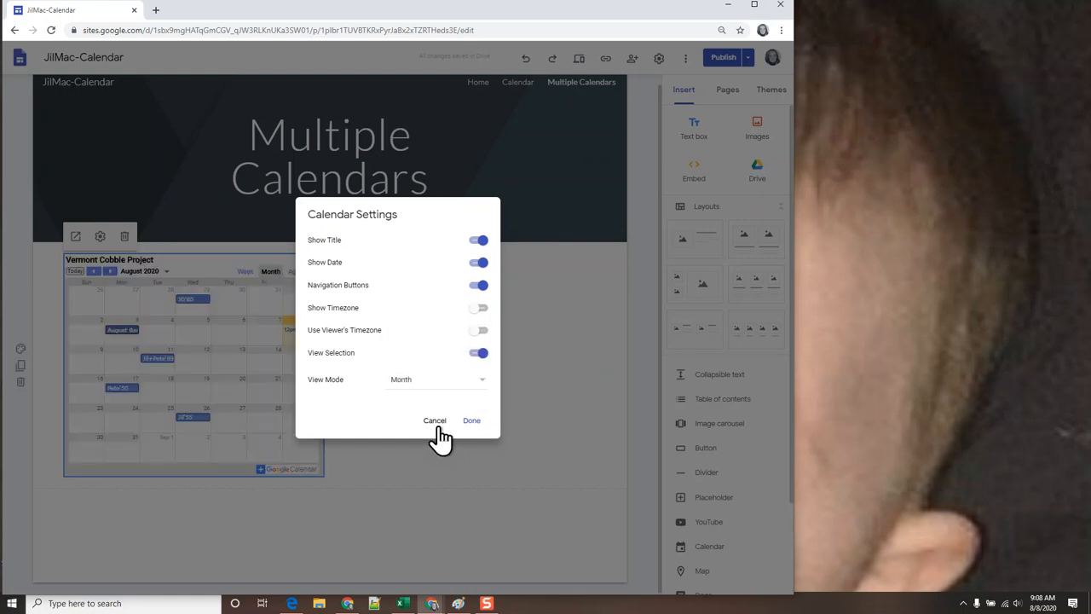
click(472, 420)
drag(440, 521, 604, 577)
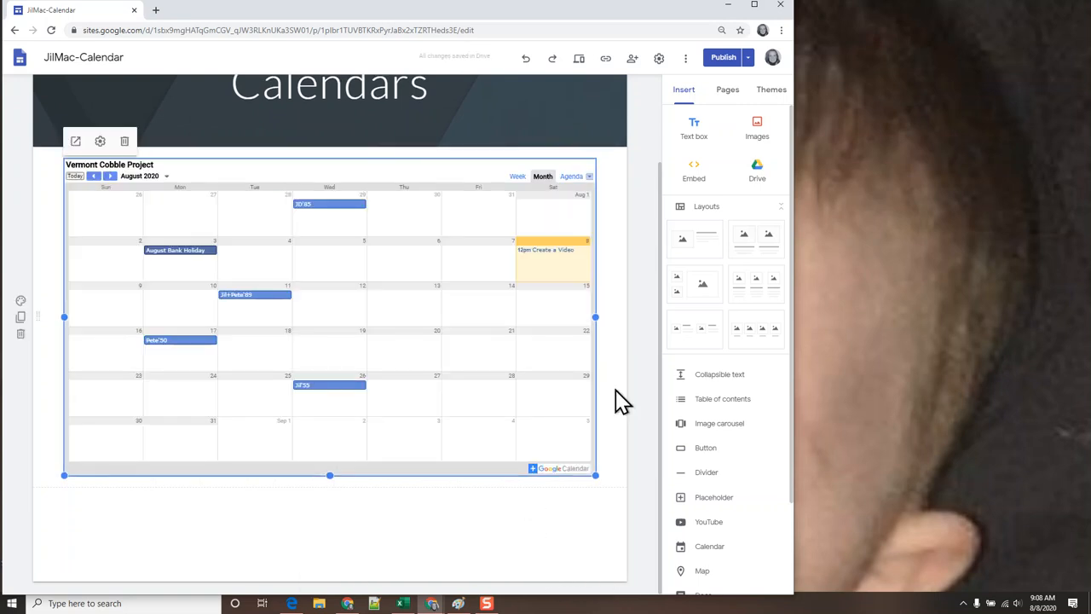
- Review the draft changes against the published site and publish the added Multiple Calendars page
click(721, 59)
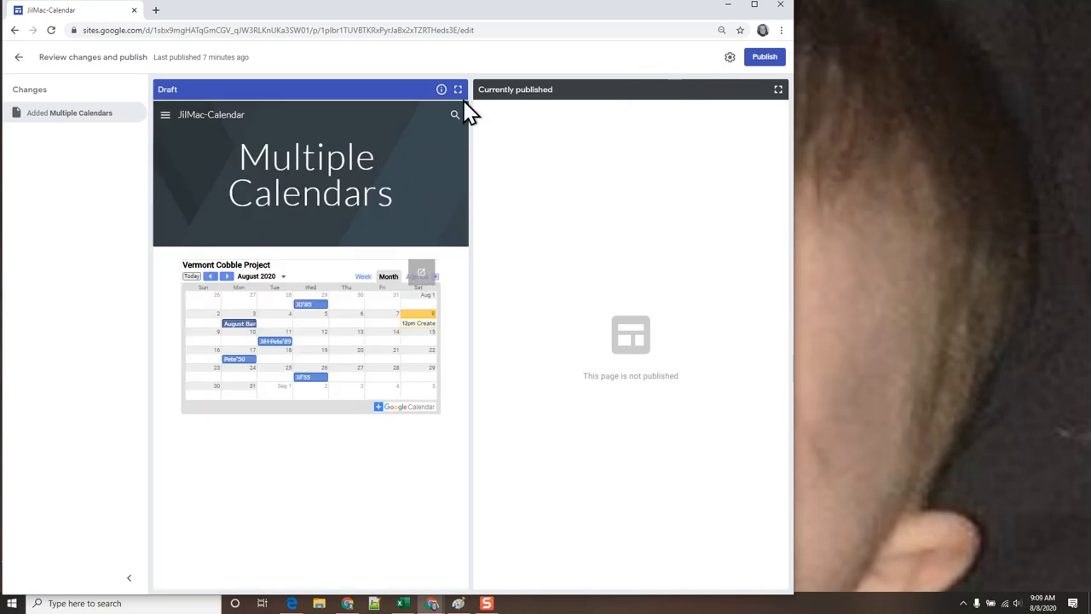
drag(1090, 36, 534, 24)
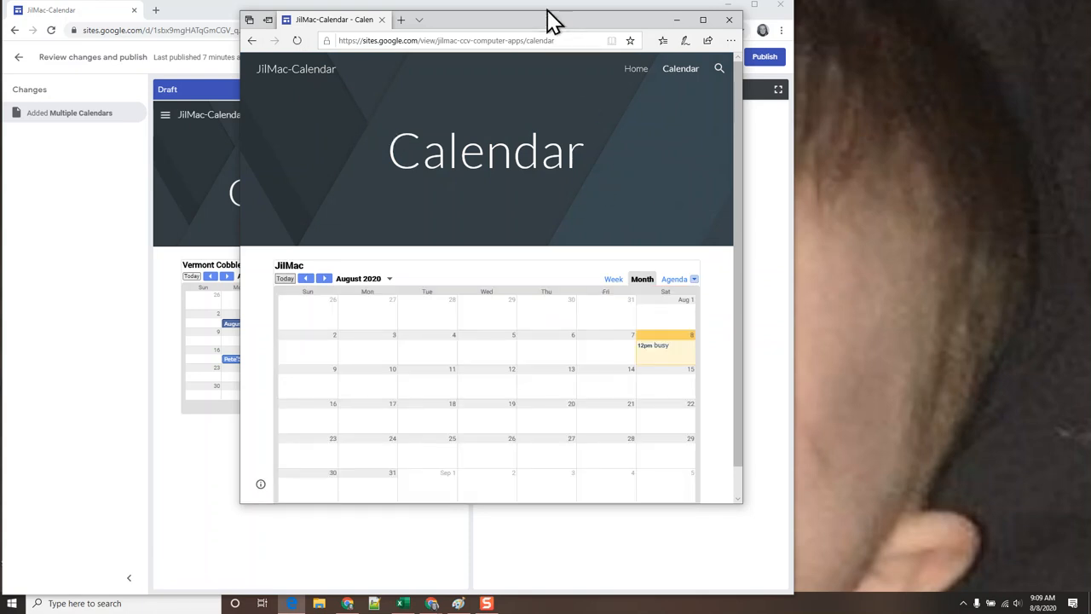
drag(541, 24, 1090, 104)
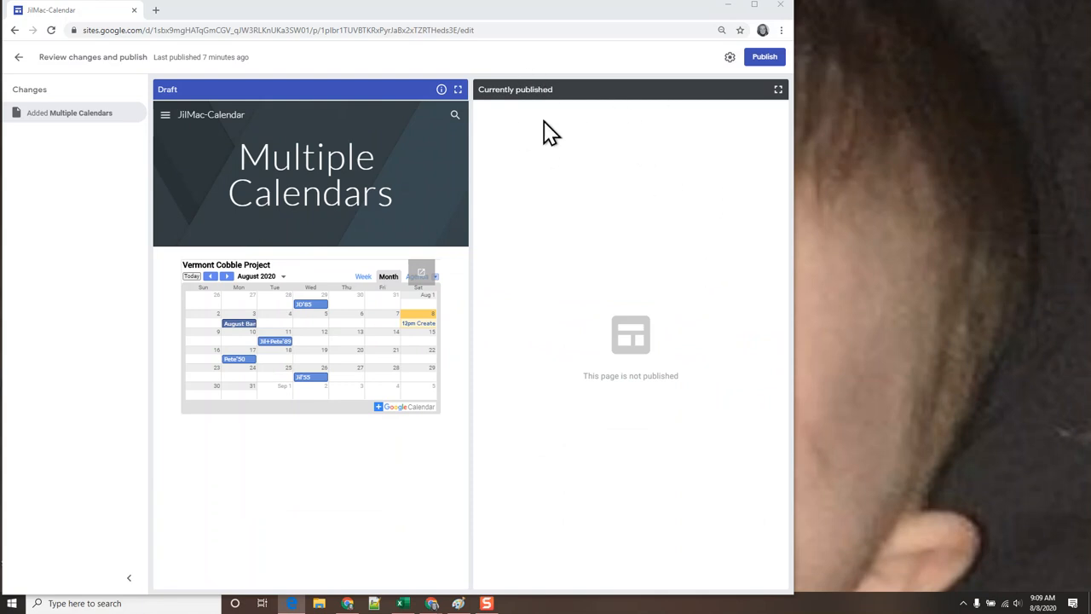
click(764, 58)
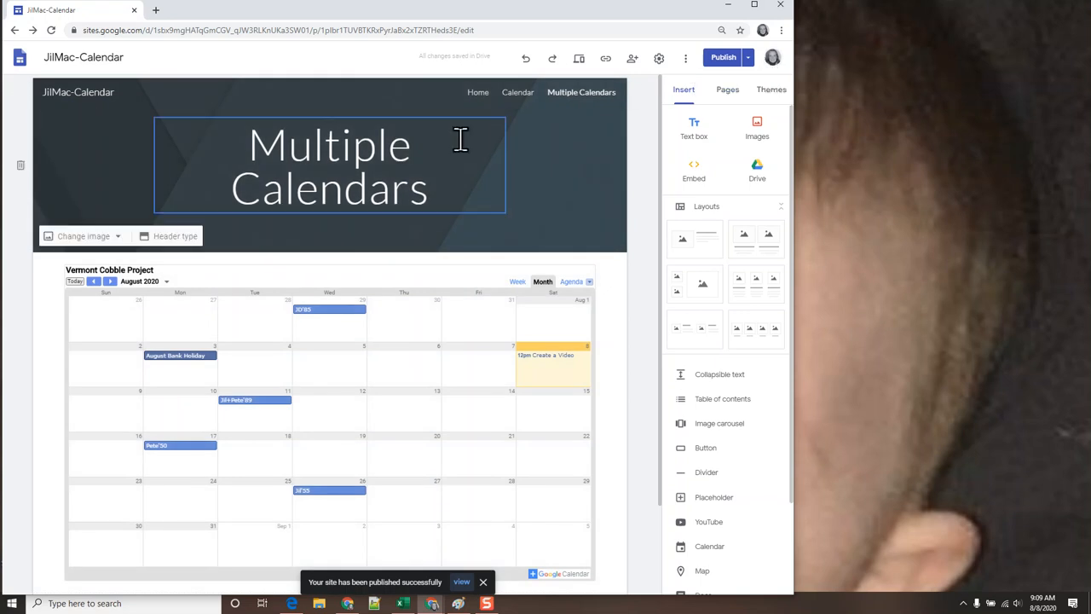
- Switch to Microsoft Edge, reload the published site and check the August and September events on the Multiple Calendars page in an enlarged window
drag(1089, 24, 463, 38)
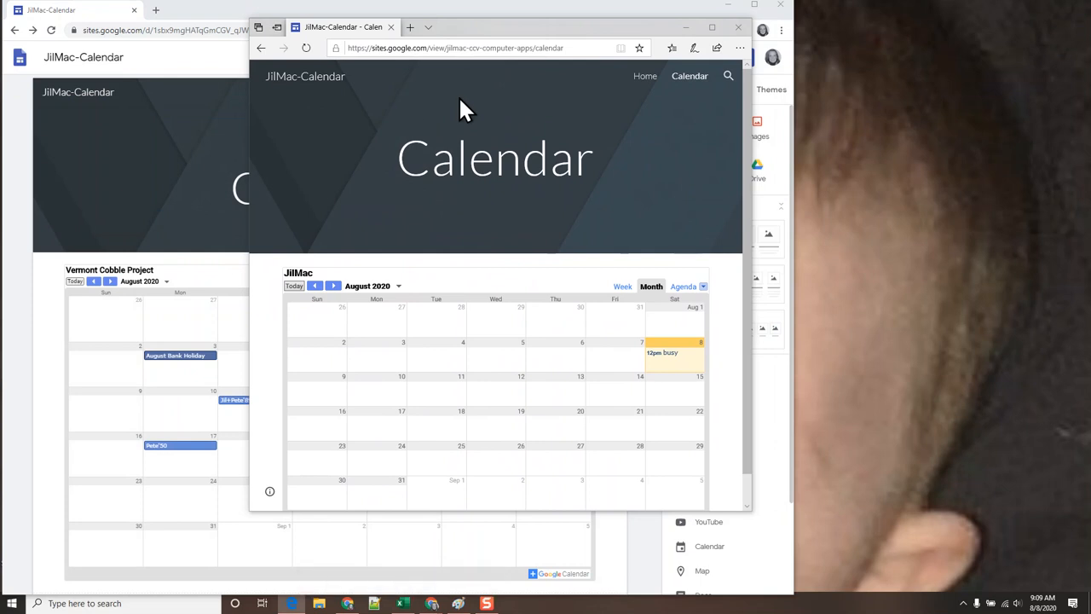
click(306, 48)
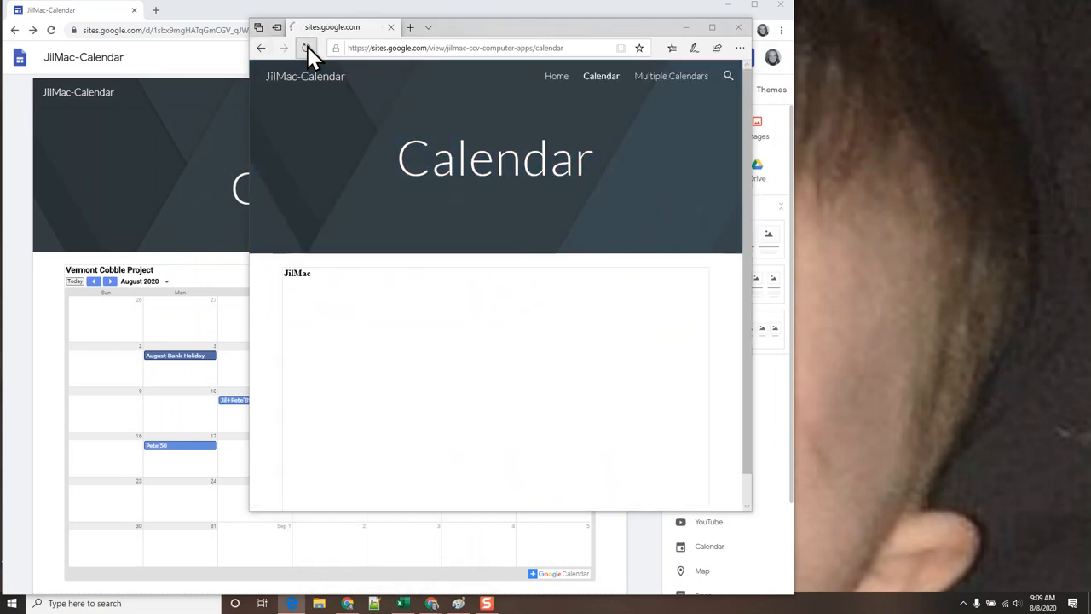
click(663, 78)
drag(608, 33, 583, 32)
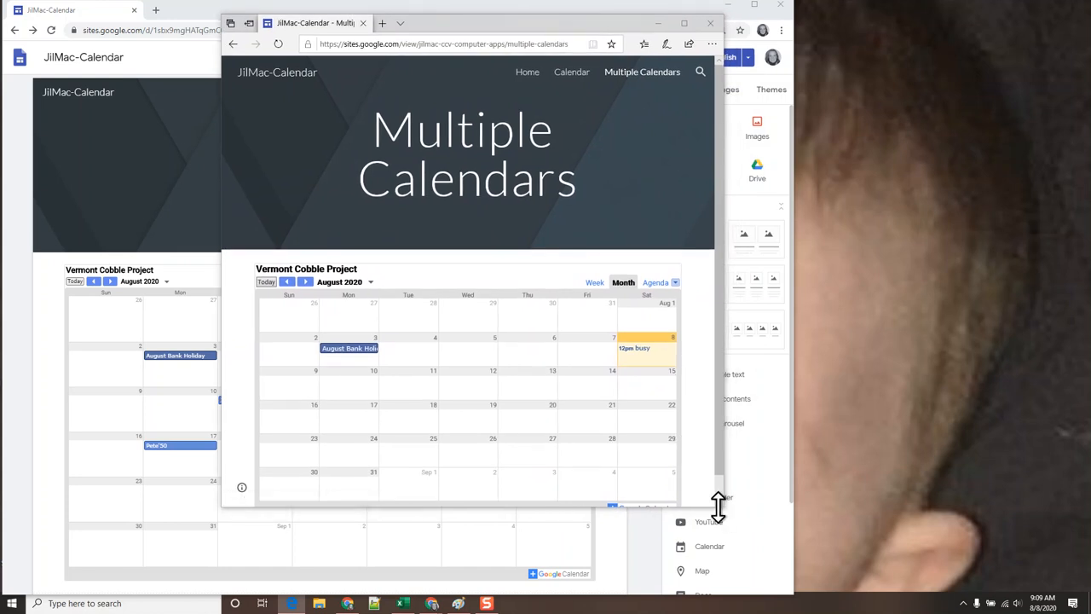
drag(721, 506, 864, 558)
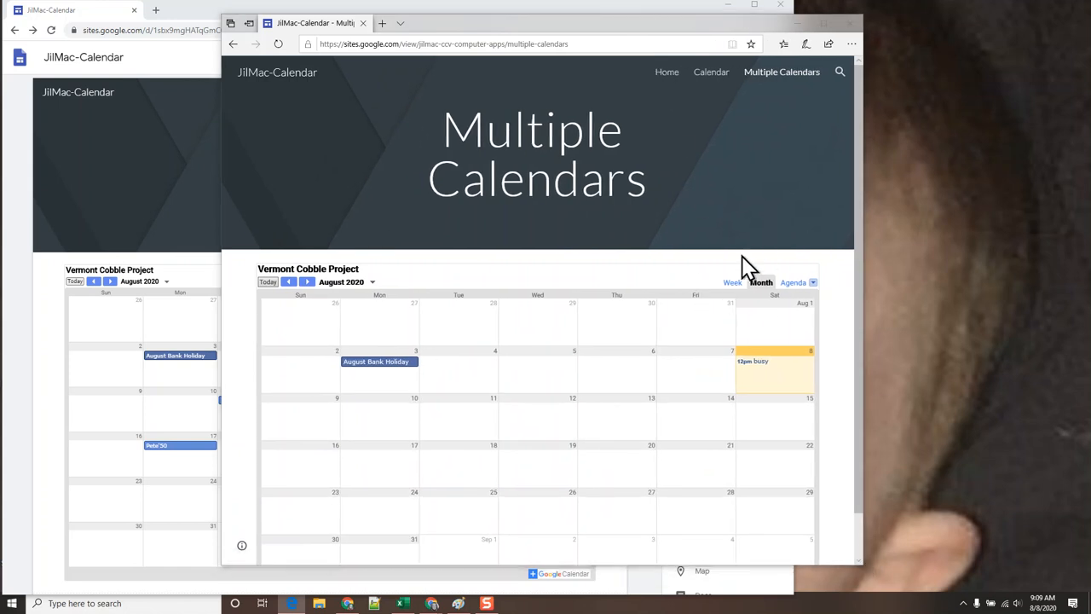
click(307, 282)
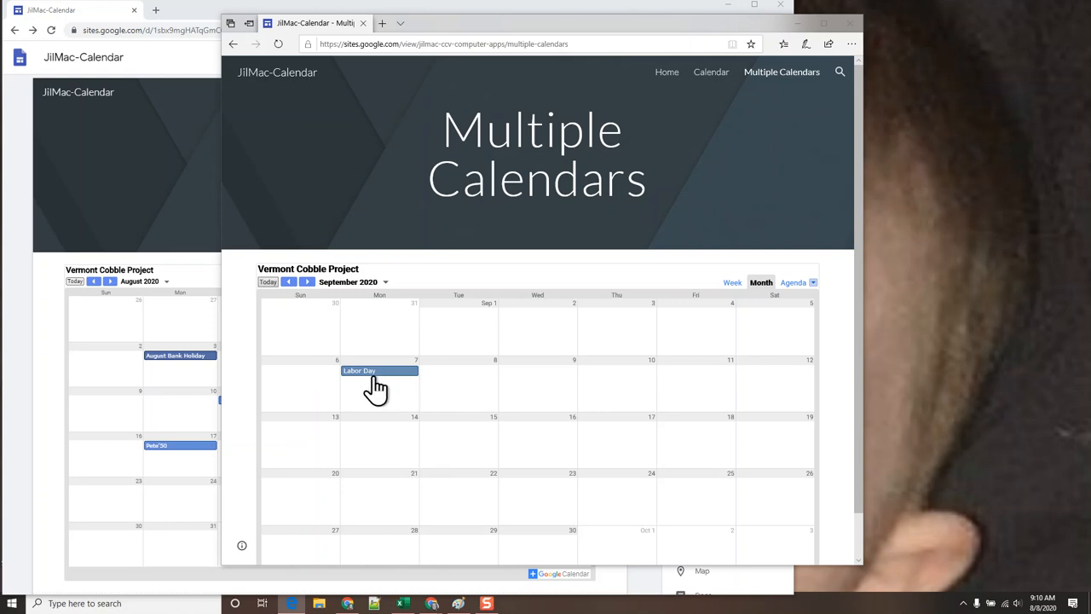
click(289, 282)
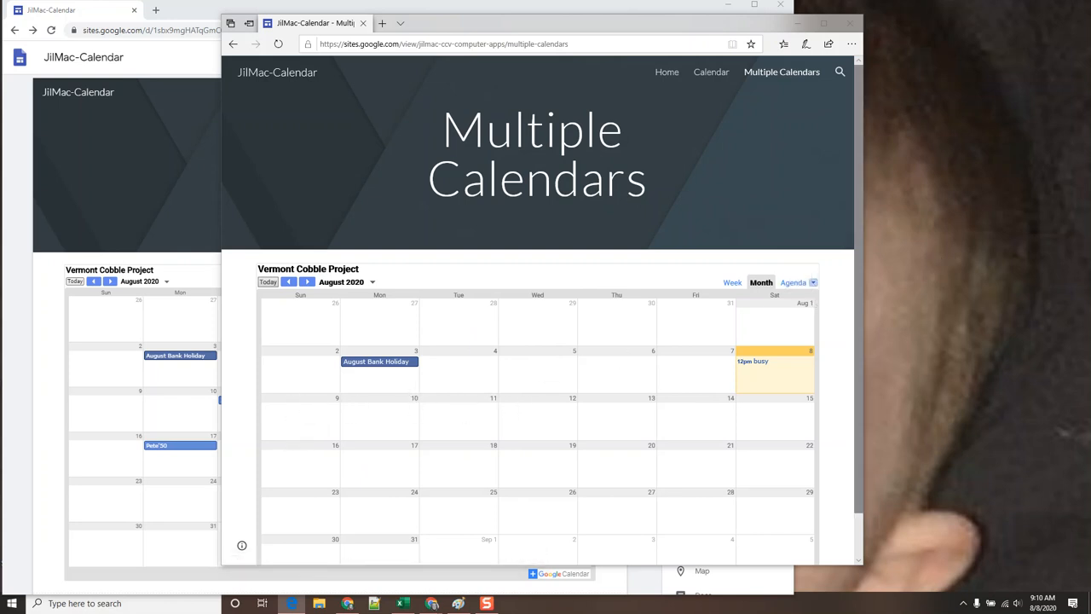
- Bring the Google Calendar window back into view and open the settings and sharing page of the account owner's calendar
drag(1090, 32, 717, 34)
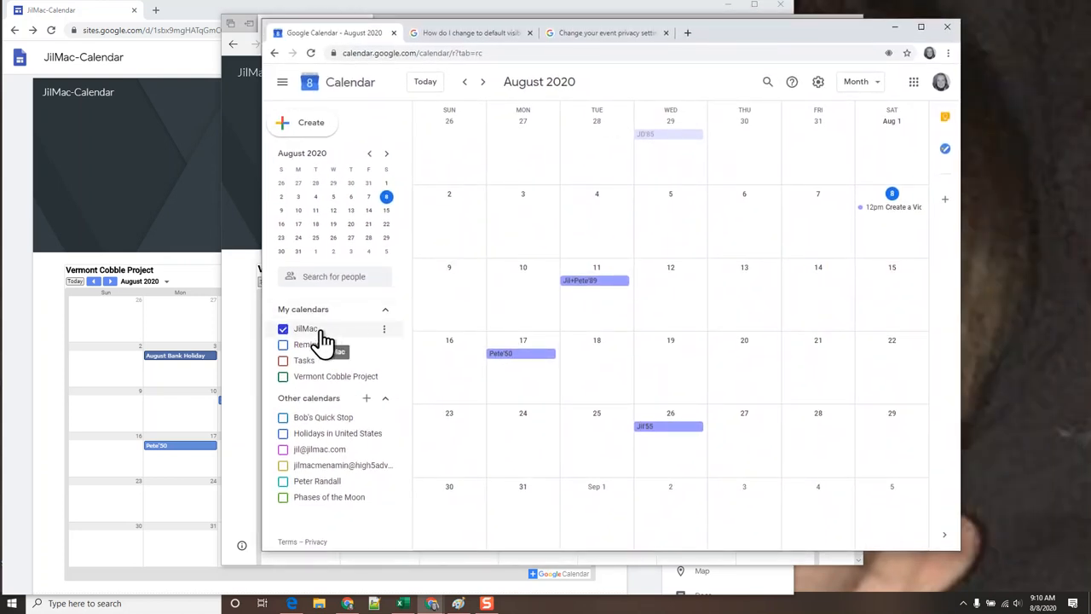
click(385, 334)
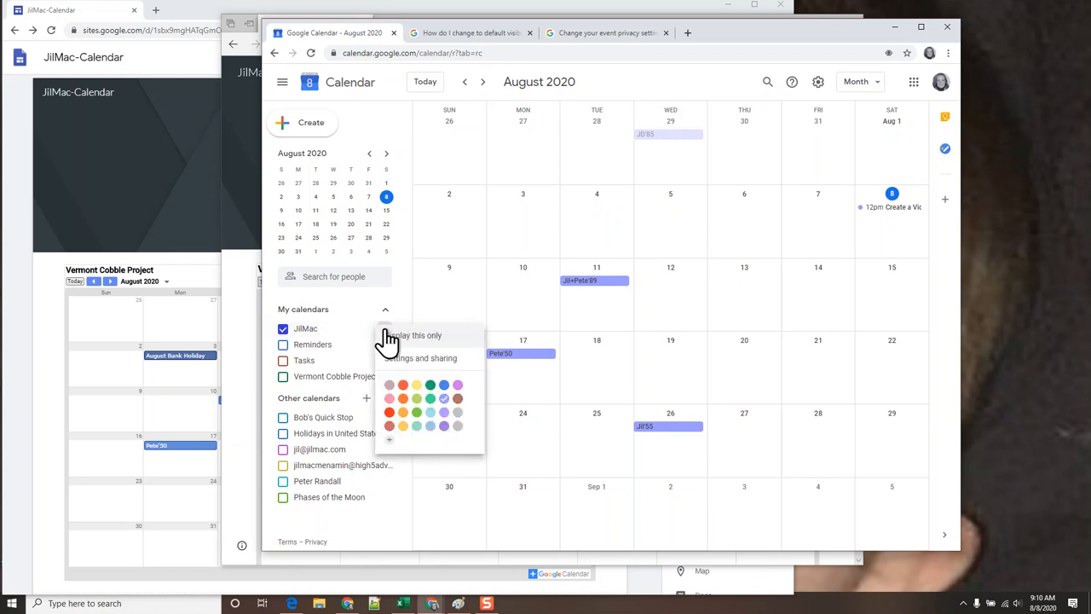
click(426, 359)
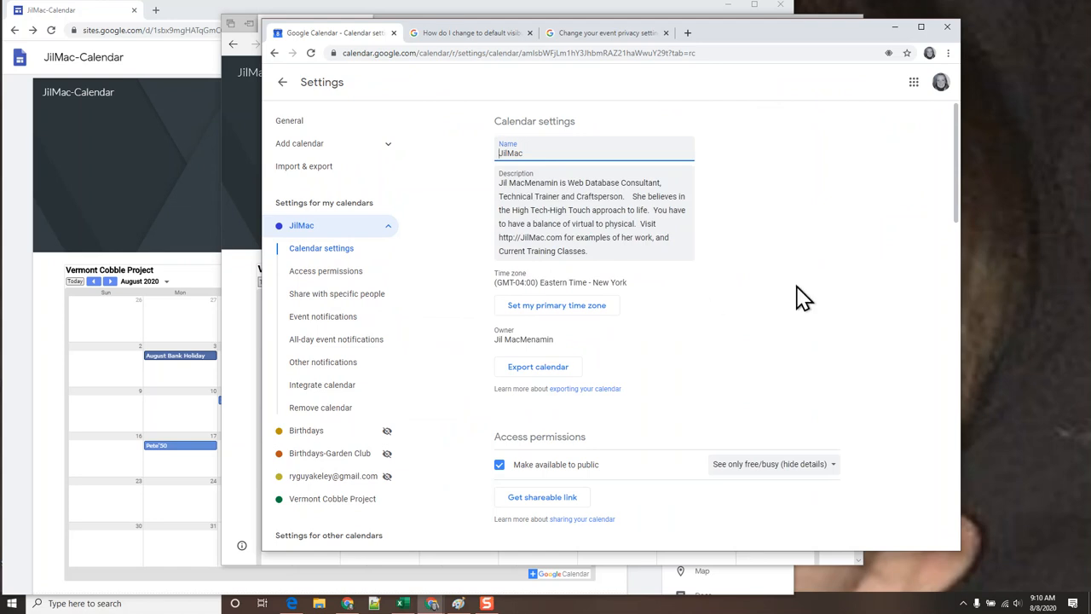
- Review the calendar's sharing and notification settings and set its public access permission to See all event details
scroll(962, 223, down, 4)
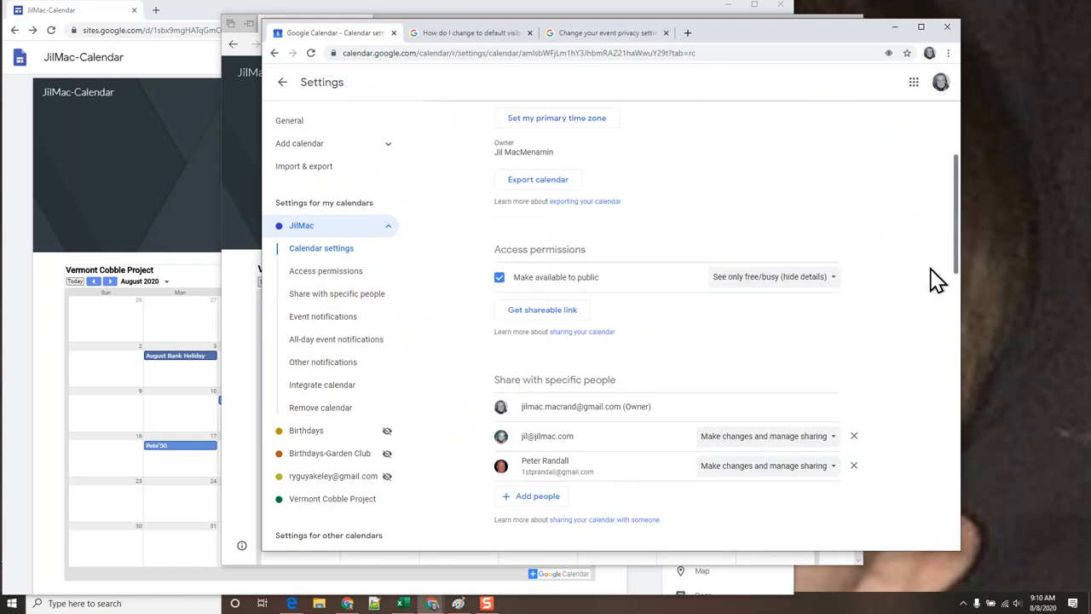
scroll(908, 322, down, 1)
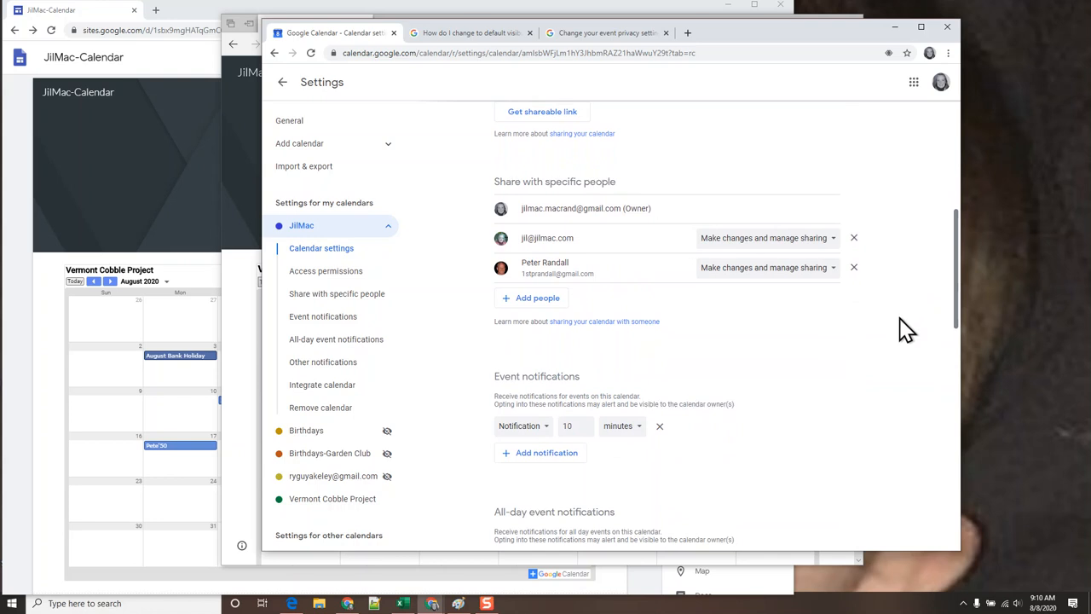
scroll(905, 337, down, 2)
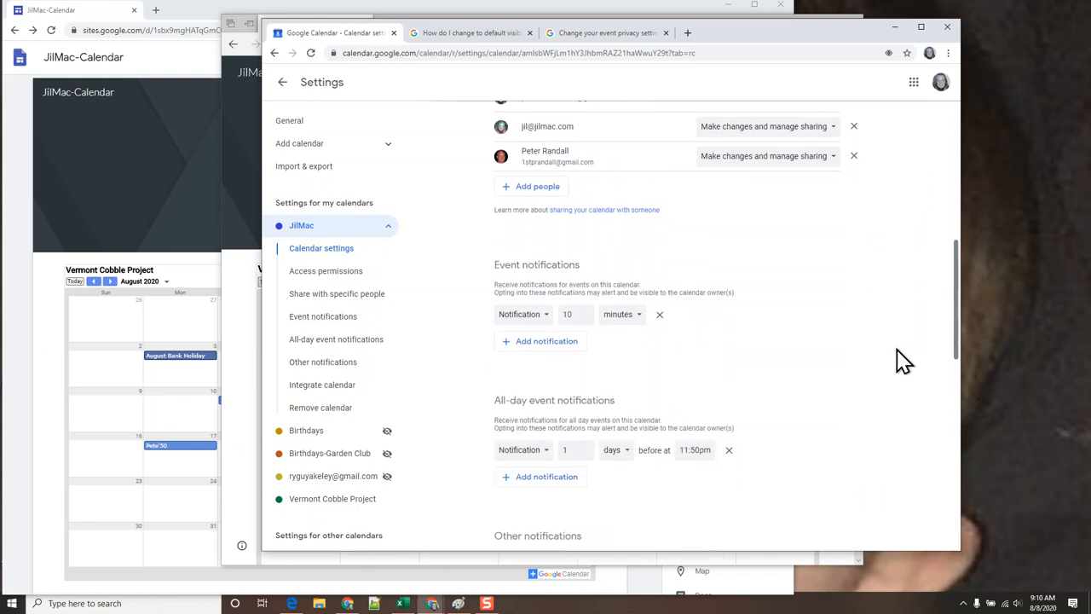
scroll(902, 375, up, 4)
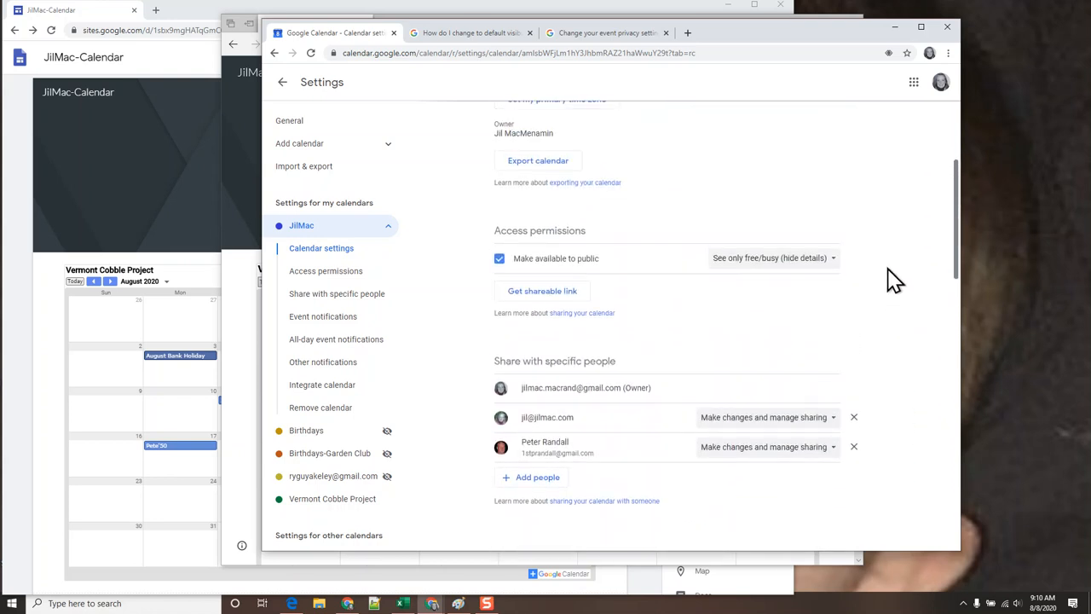
click(792, 262)
click(783, 280)
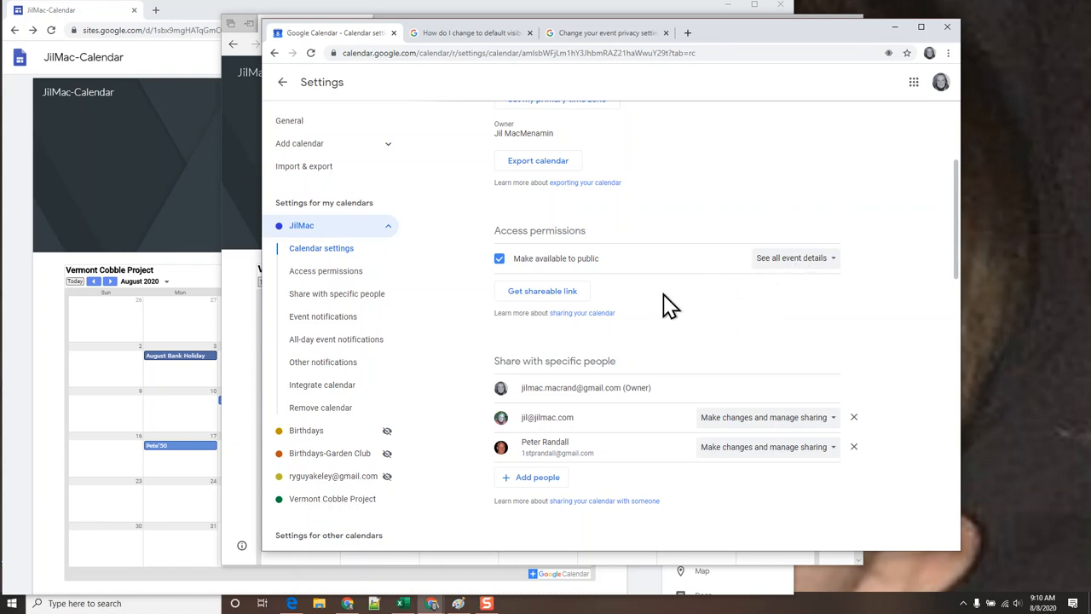
- Return to the published Multiple Calendars page in Microsoft Edge and reload it to check which calendar events visitors see
drag(712, 28, 1090, 17)
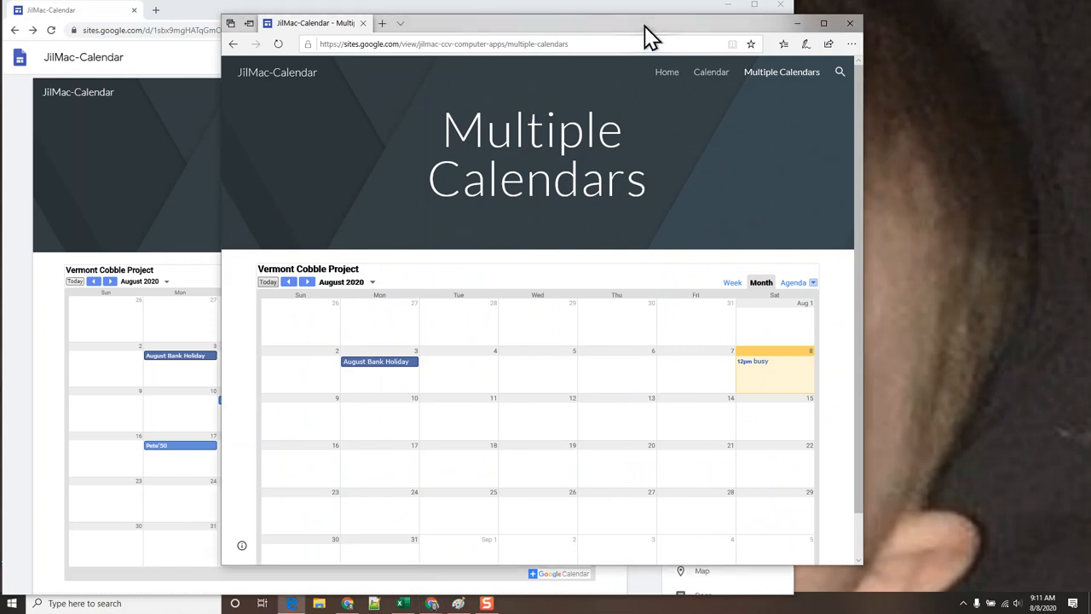
drag(646, 27, 908, 290)
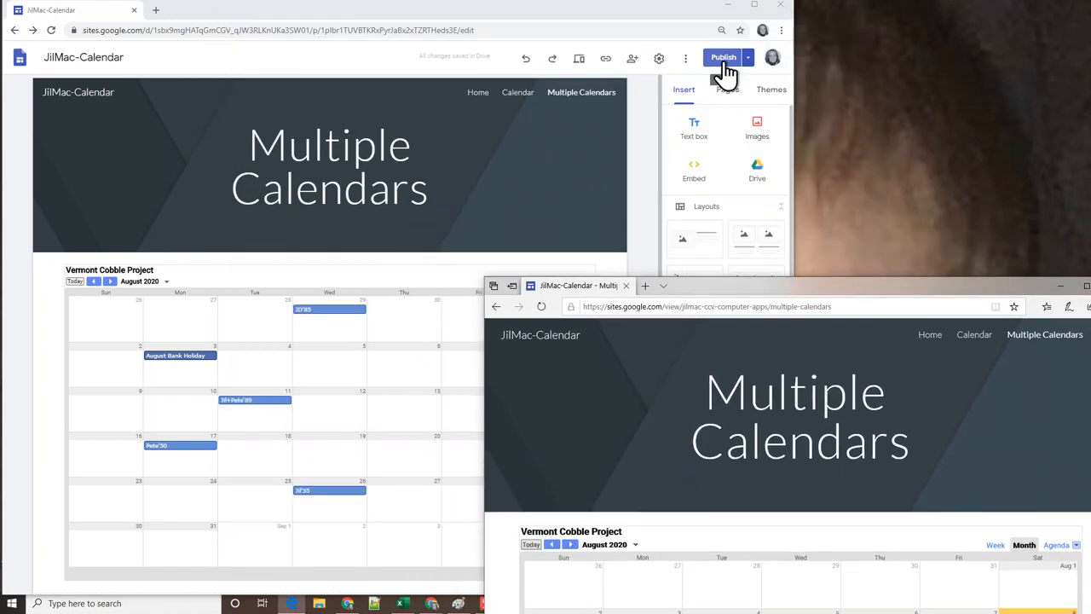
drag(816, 302, 565, 15)
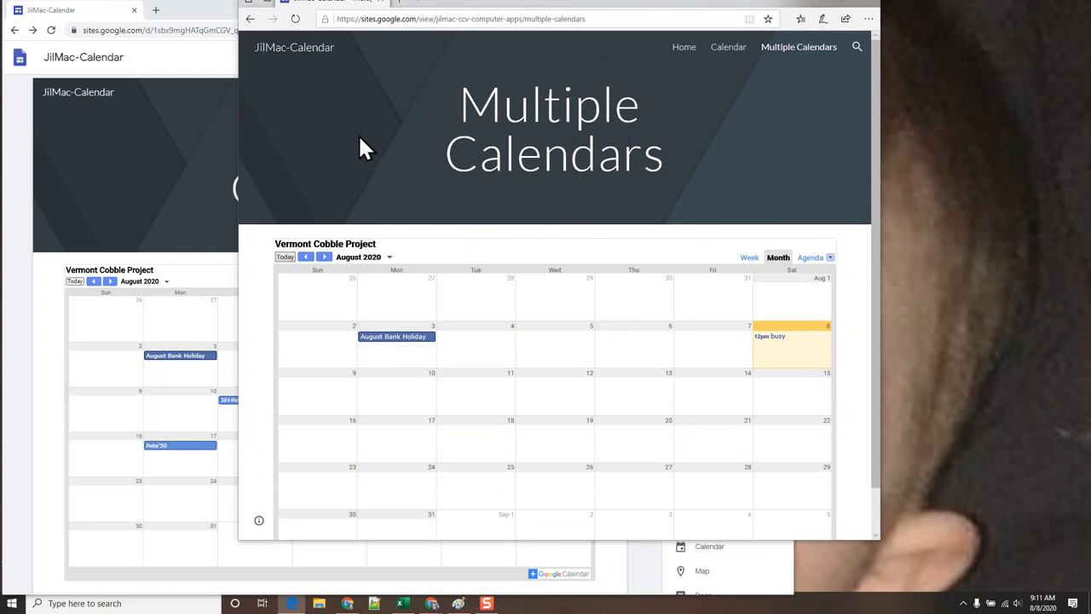
click(295, 19)
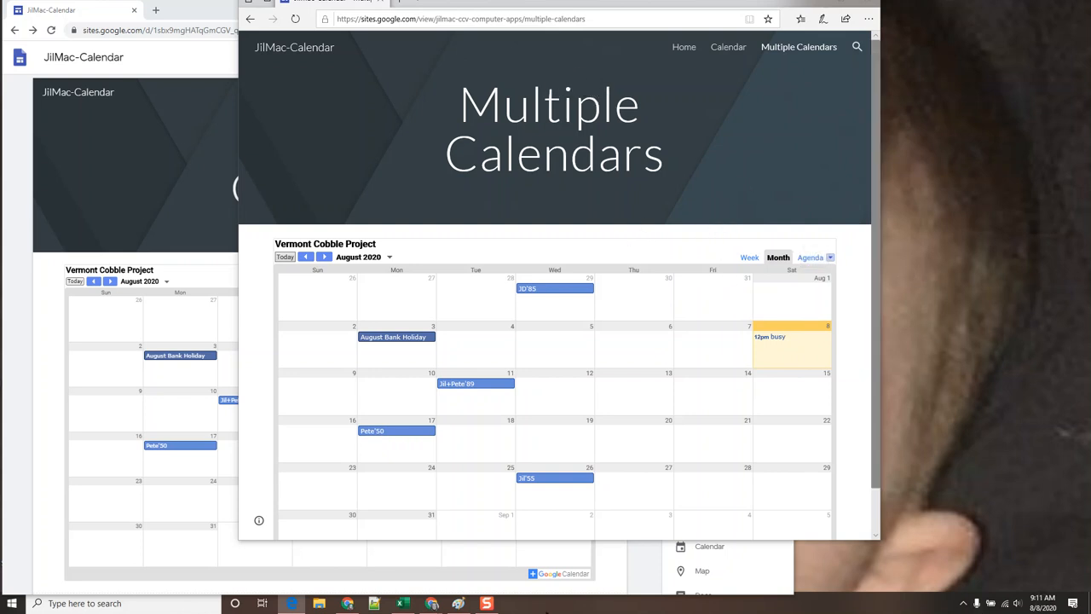
click(486, 605)
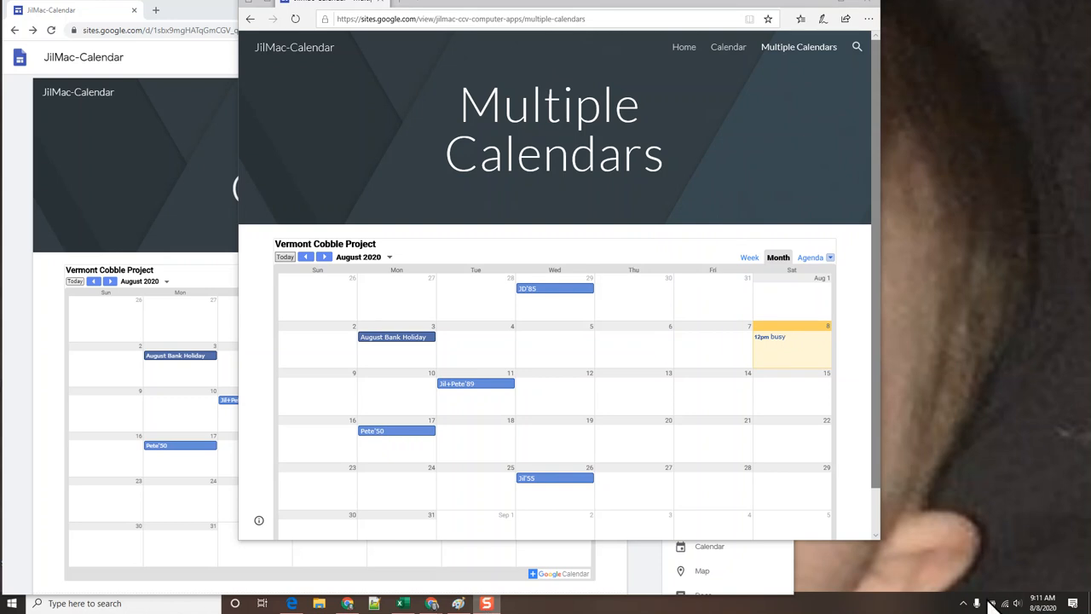